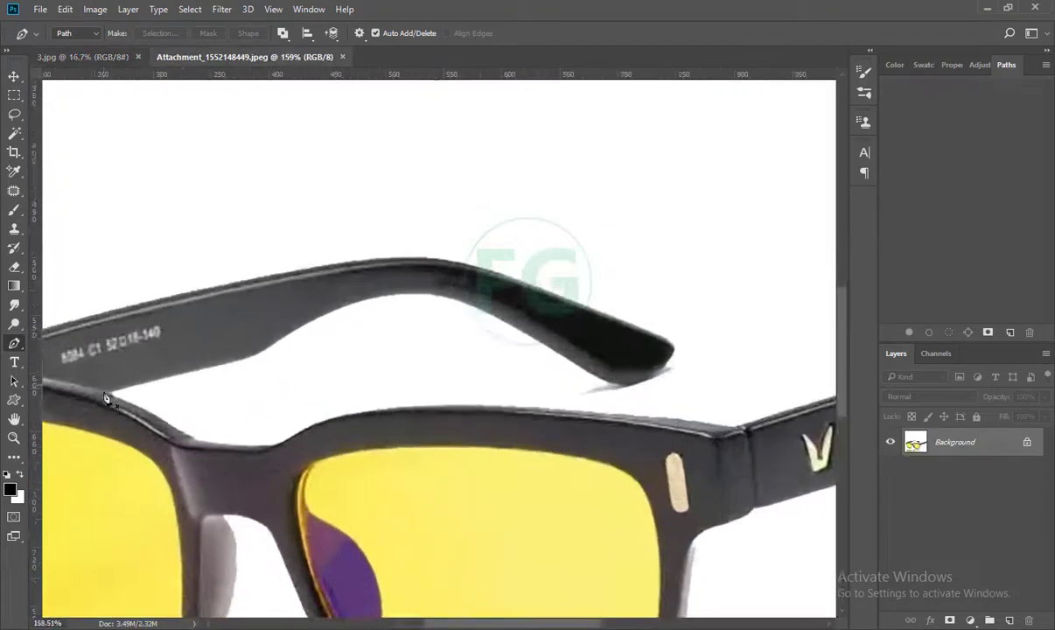
Step: Trace the Pen path along the glasses frame edge, around the temple arm and its tip
{"action": "left_click", "coordinate": [113, 394]}
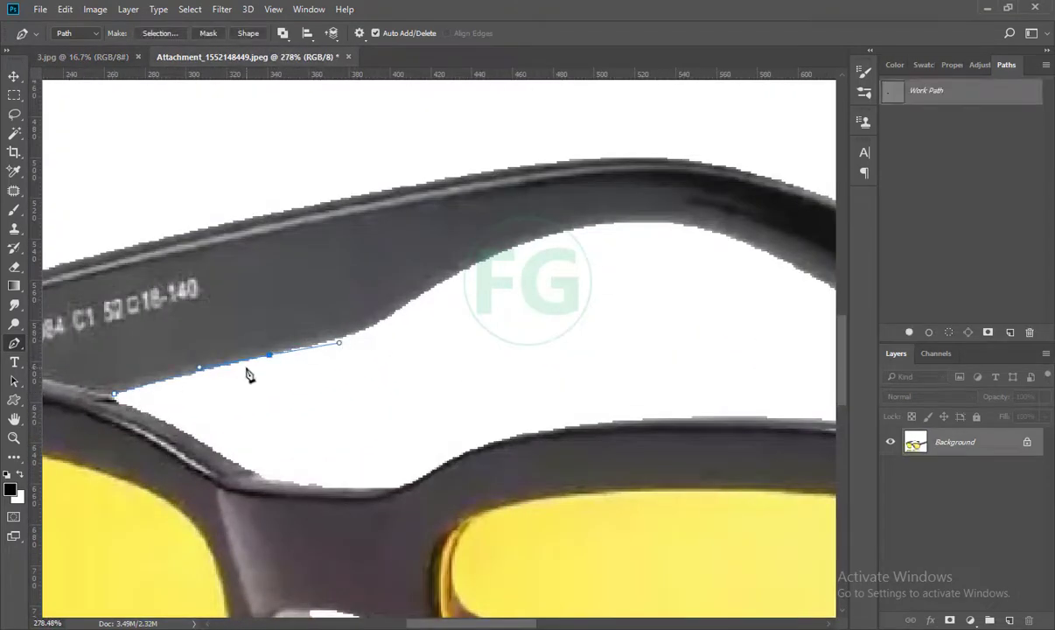
{"action": "scroll", "coordinate": [250, 368], "scroll_direction": "up", "scroll_amount": 2}
{"action": "left_click_drag", "start_coordinate": [440, 305], "coordinate": [263, 364]}
{"action": "left_click", "coordinate": [323, 306]}
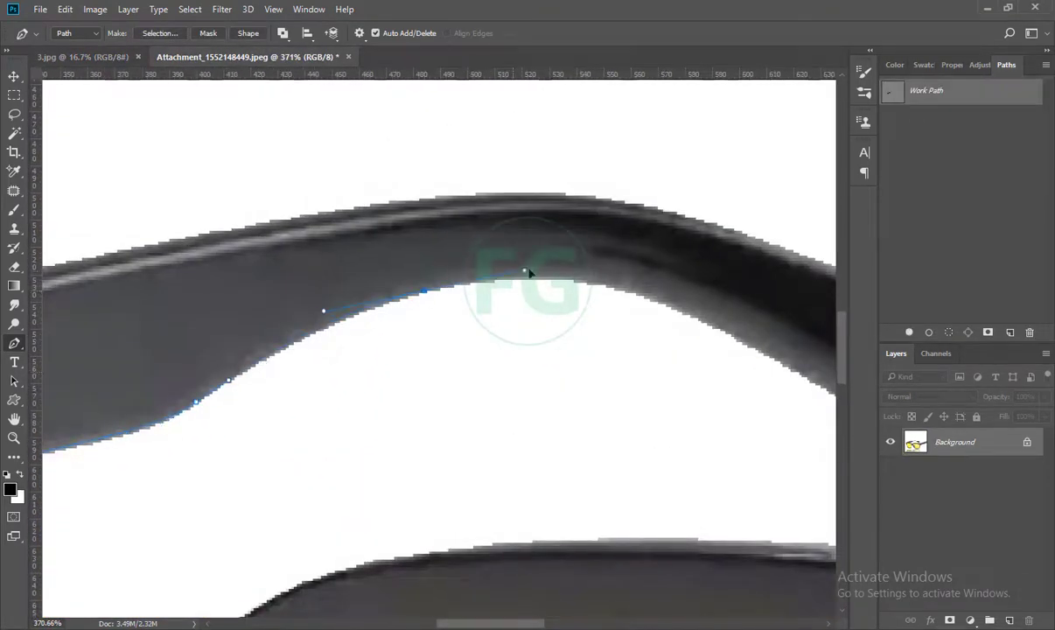
{"action": "left_click", "coordinate": [486, 316]}
{"action": "mouse_move", "coordinate": [595, 383]}
{"action": "left_mouse_down"}
{"action": "mouse_move", "coordinate": [389, 303]}
{"action": "mouse_move", "coordinate": [479, 290]}
{"action": "left_mouse_up"}
{"action": "left_click_drag", "start_coordinate": [576, 331], "coordinate": [459, 341]}
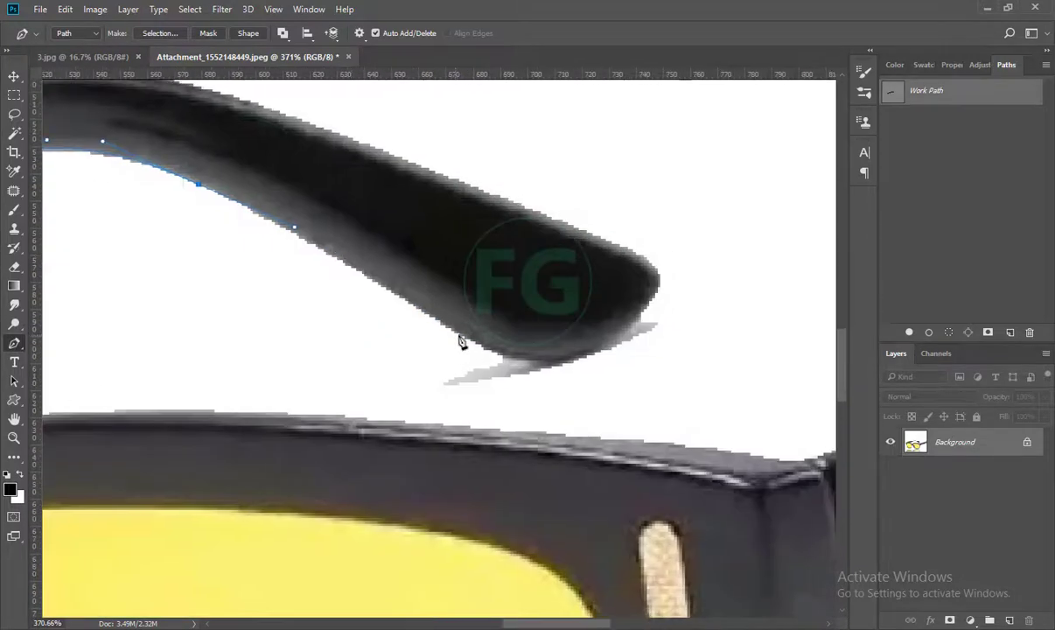
{"action": "left_click", "coordinate": [505, 362]}
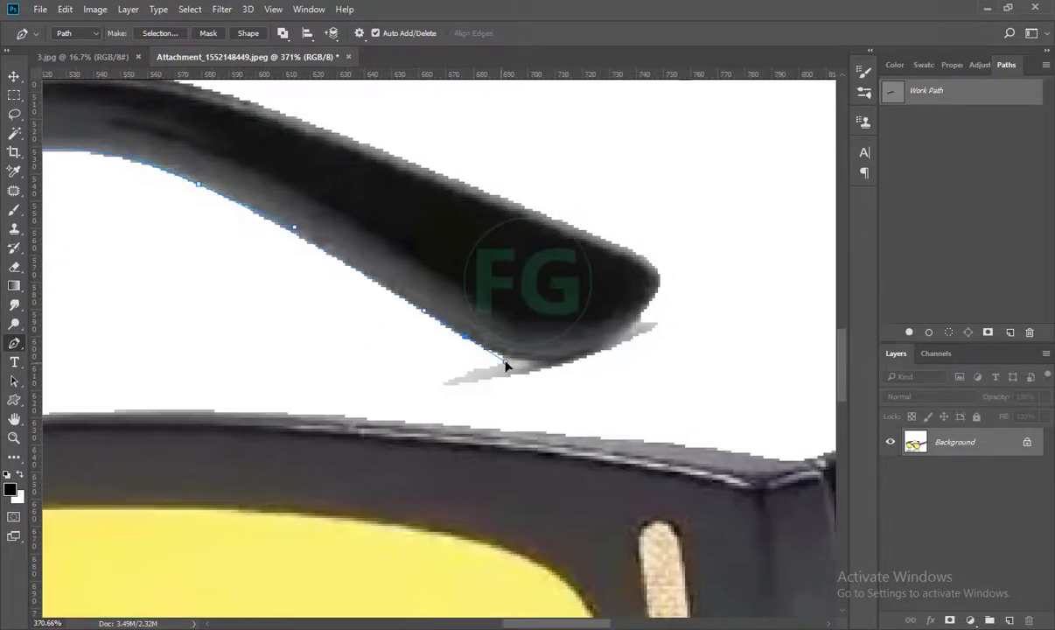
{"action": "left_click_drag", "start_coordinate": [408, 173], "coordinate": [615, 234]}
{"action": "left_click", "coordinate": [616, 222]}
{"action": "left_click_drag", "start_coordinate": [525, 186], "coordinate": [436, 151]}
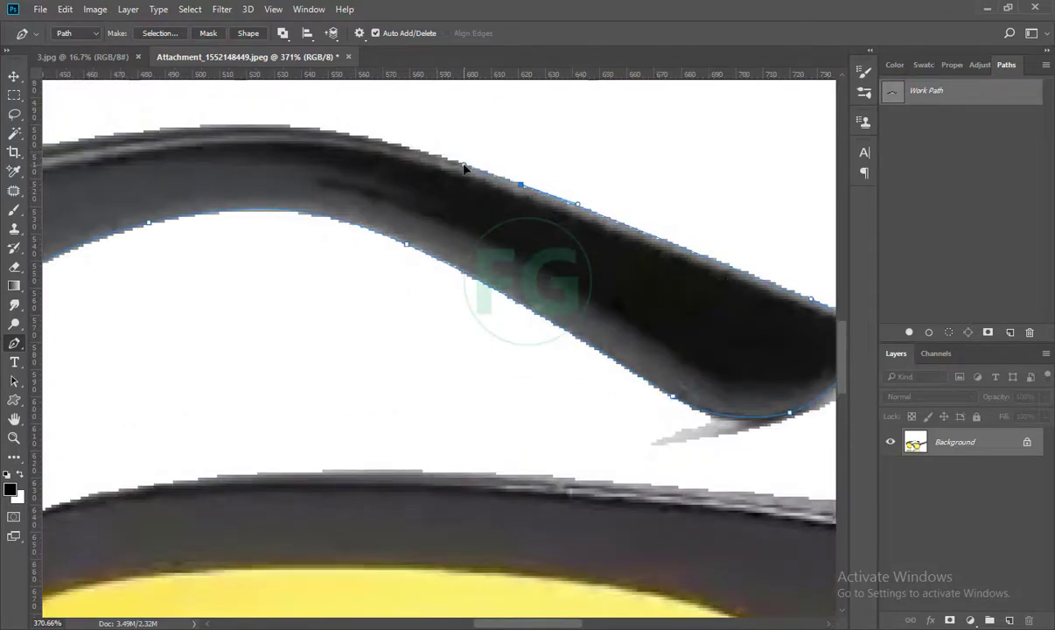
Step: Finish the path along the frame top and lower lens, then save the Work Path
{"action": "left_click_drag", "start_coordinate": [85, 143], "coordinate": [467, 196]}
{"action": "left_click_drag", "start_coordinate": [730, 169], "coordinate": [590, 174]}
{"action": "mouse_move", "coordinate": [408, 208]}
{"action": "left_mouse_down"}
{"action": "mouse_move", "coordinate": [235, 258]}
{"action": "mouse_move", "coordinate": [312, 292]}
{"action": "left_mouse_up"}
{"action": "scroll", "coordinate": [535, 236], "scroll_direction": "up", "scroll_amount": 2}
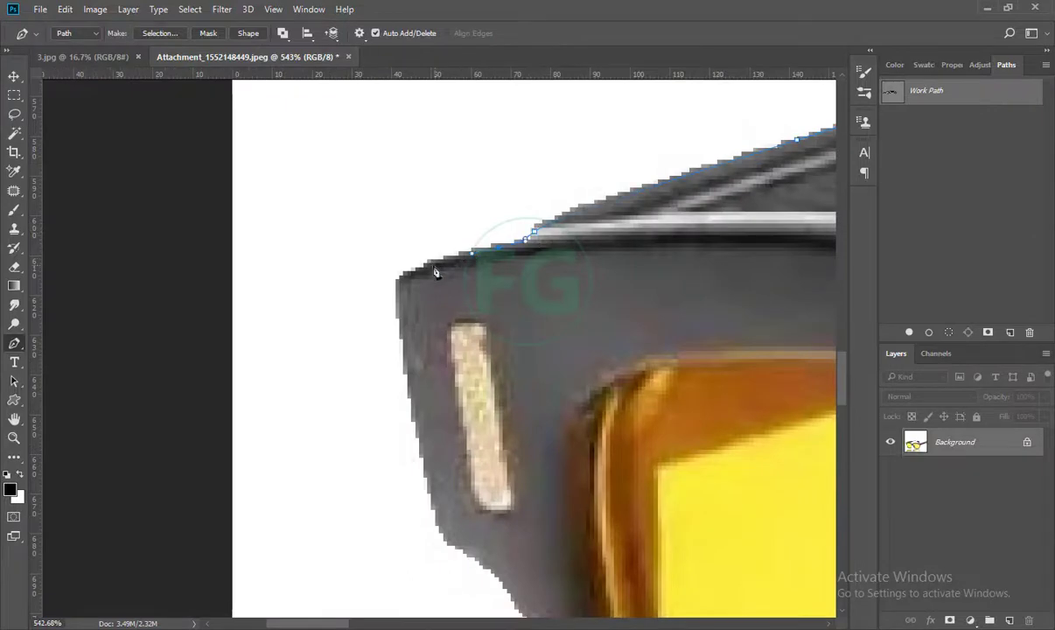
{"action": "scroll", "coordinate": [400, 331], "scroll_direction": "down", "scroll_amount": 3}
{"action": "left_click", "coordinate": [440, 369]}
{"action": "left_click_drag", "start_coordinate": [481, 397], "coordinate": [394, 237]}
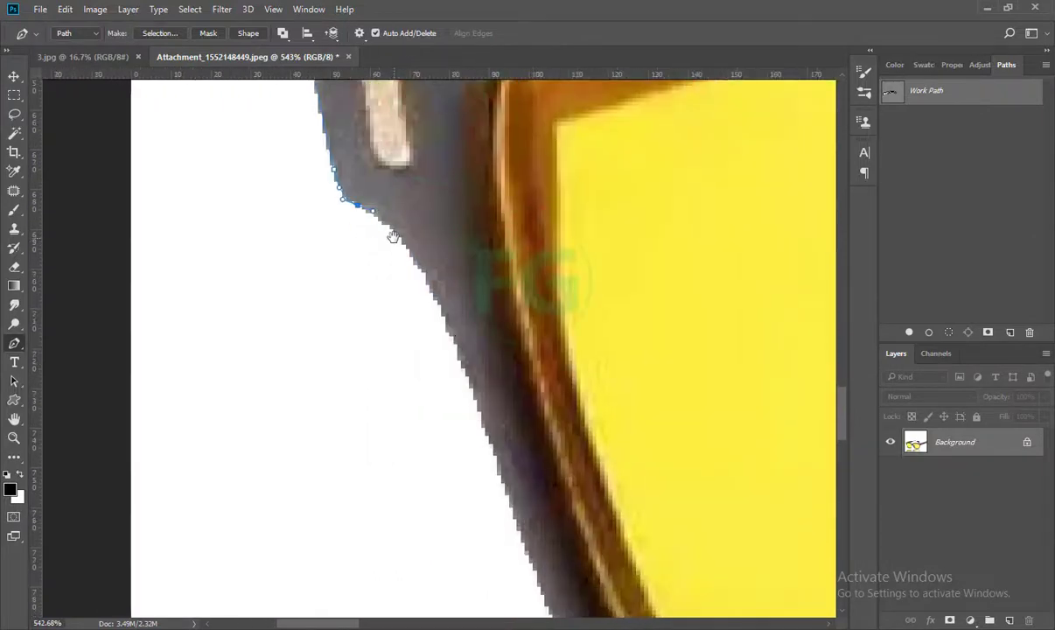
{"action": "left_click_drag", "start_coordinate": [461, 364], "coordinate": [202, 193]}
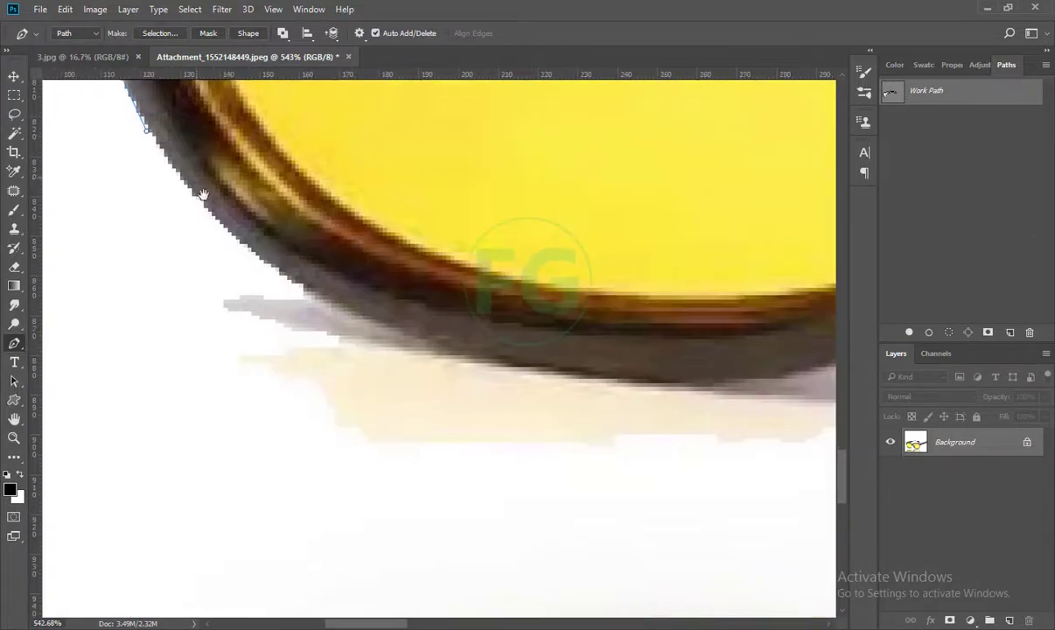
{"action": "key", "text": "ctrl+0"}
{"action": "double_click", "coordinate": [926, 90]}
Step: Name the path 'd', load it as a selection and copy the glasses to a new layer
{"action": "type", "text": "d"}
{"action": "key", "text": "Return"}
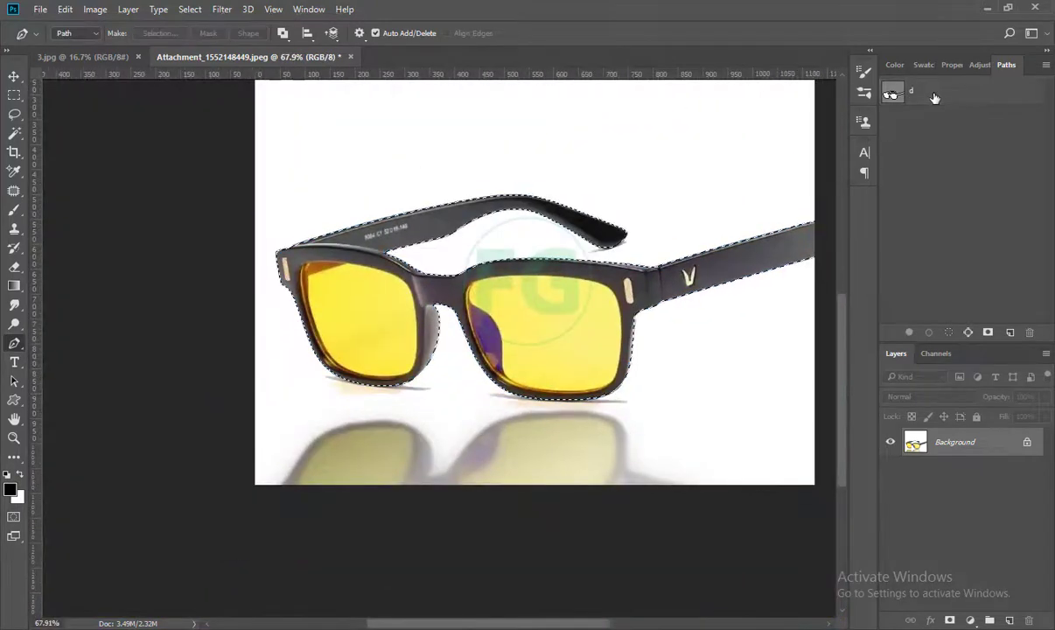
{"action": "key", "text": "ctrl+Return"}
{"action": "key", "text": "ctrl+j"}
Step: Move the cut-out glasses into the 3.jpg table photo and convert them to a Smart Object
{"action": "key", "text": "v"}
{"action": "left_click_drag", "start_coordinate": [525, 306], "coordinate": [572, 470]}
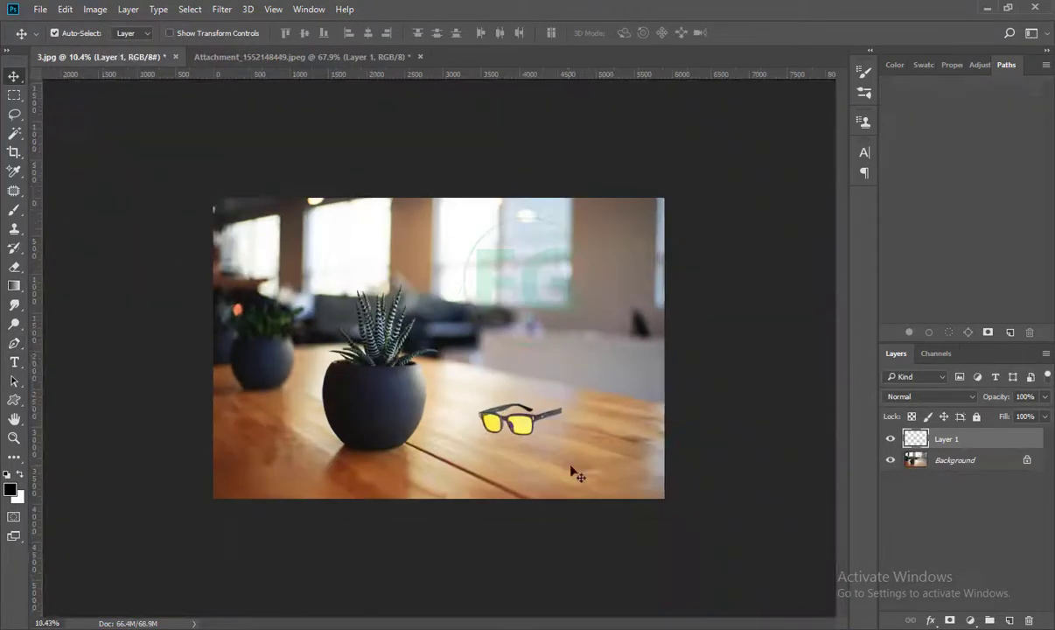
{"action": "right_click", "coordinate": [952, 442]}
{"action": "left_click", "coordinate": [709, 260]}
Step: Scale the glasses to about 207–220%, tilt them about 4° and distort to the table perspective
{"action": "key", "text": "ctrl+0"}
{"action": "key", "text": "ctrl+t"}
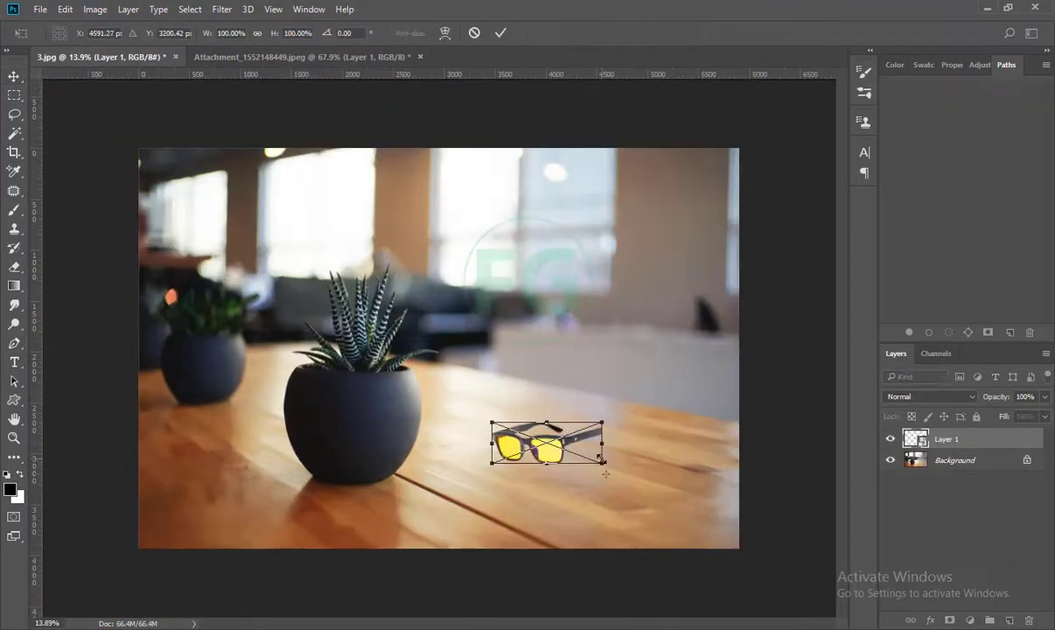
{"action": "scroll", "coordinate": [605, 473], "scroll_direction": "down", "scroll_amount": 1}
{"action": "left_click_drag", "start_coordinate": [602, 462], "coordinate": [683, 500]}
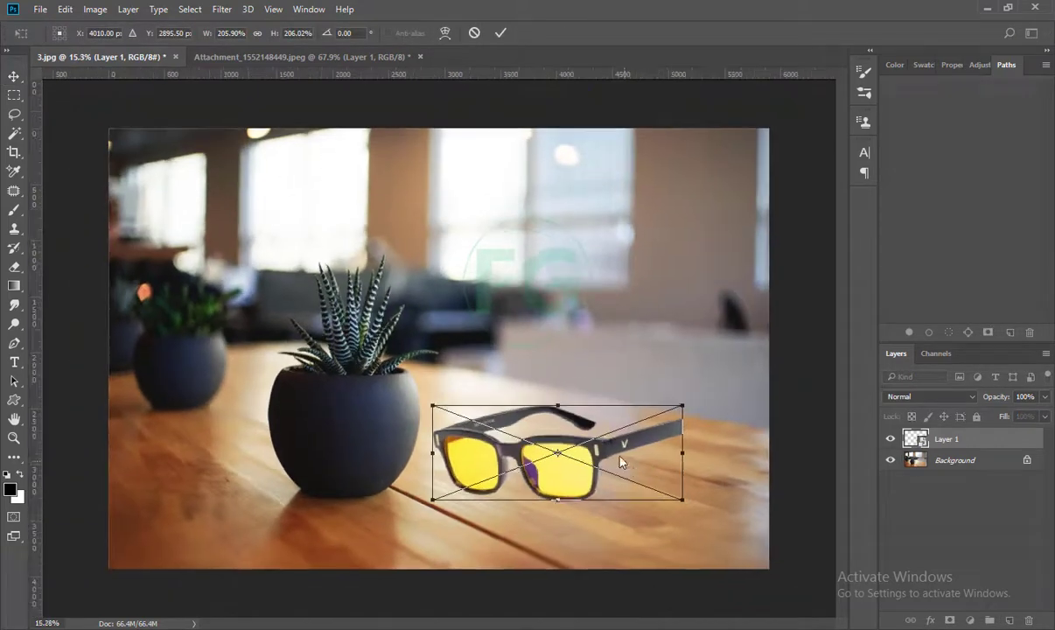
{"action": "left_click_drag", "start_coordinate": [621, 462], "coordinate": [717, 477]}
{"action": "left_click_drag", "start_coordinate": [788, 530], "coordinate": [817, 582]}
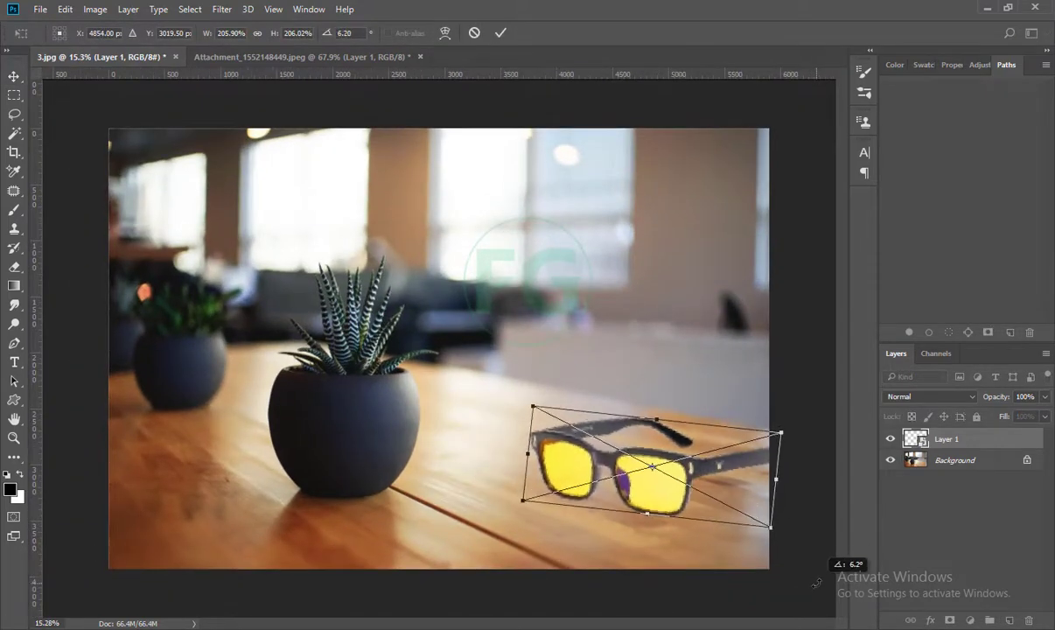
{"action": "left_click_drag", "start_coordinate": [658, 469], "coordinate": [668, 477]}
{"action": "mouse_move", "coordinate": [829, 545]}
{"action": "left_mouse_down"}
{"action": "mouse_move", "coordinate": [832, 522]}
{"action": "mouse_move", "coordinate": [781, 537]}
{"action": "left_mouse_up"}
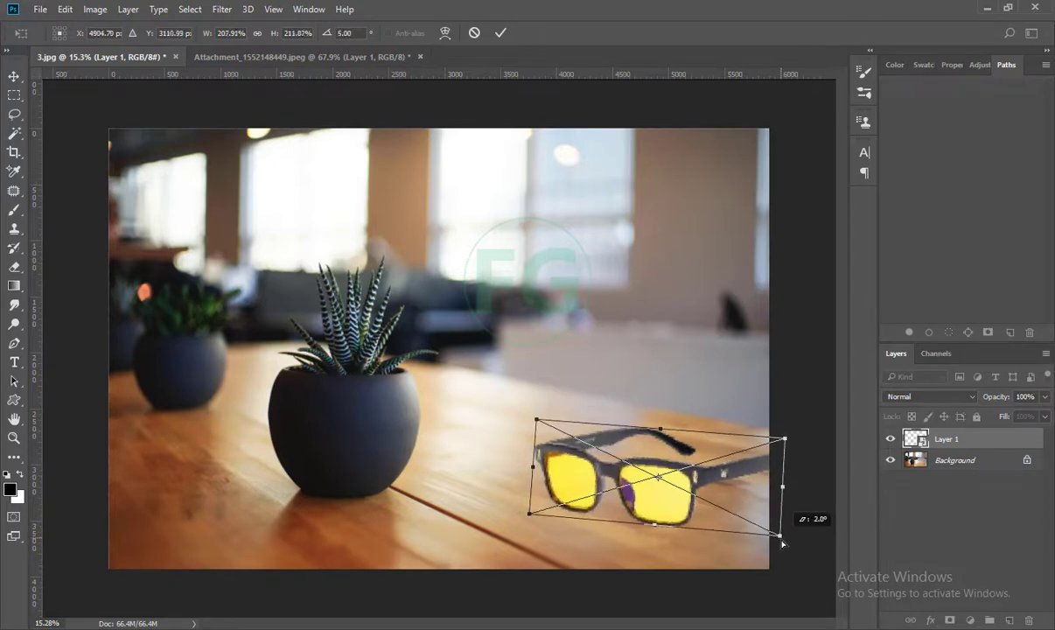
{"action": "left_click_drag", "start_coordinate": [785, 438], "coordinate": [786, 438]}
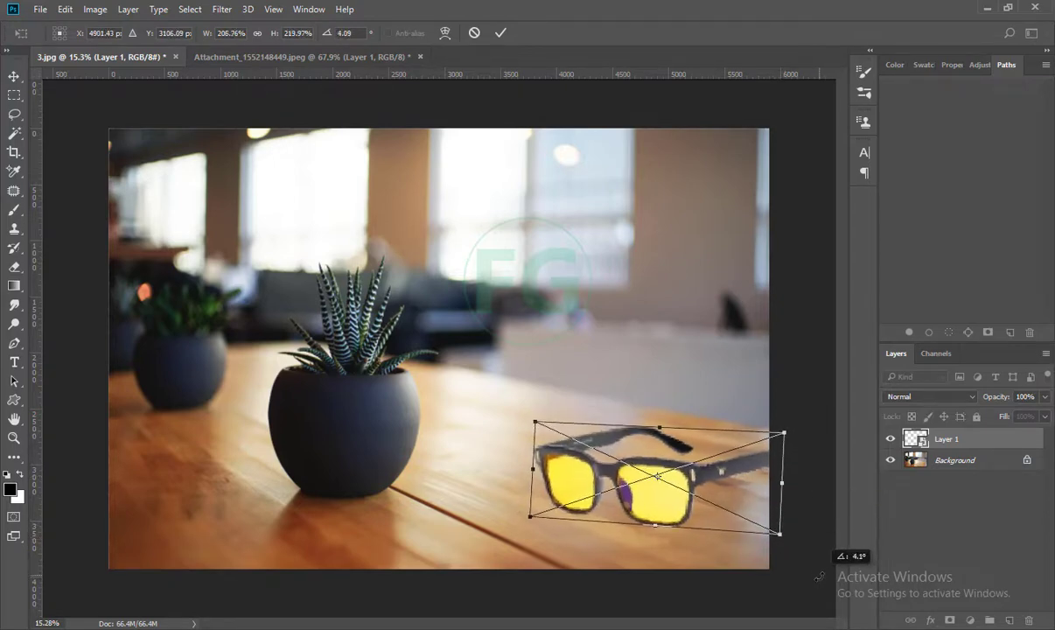
{"action": "key", "text": "Return"}
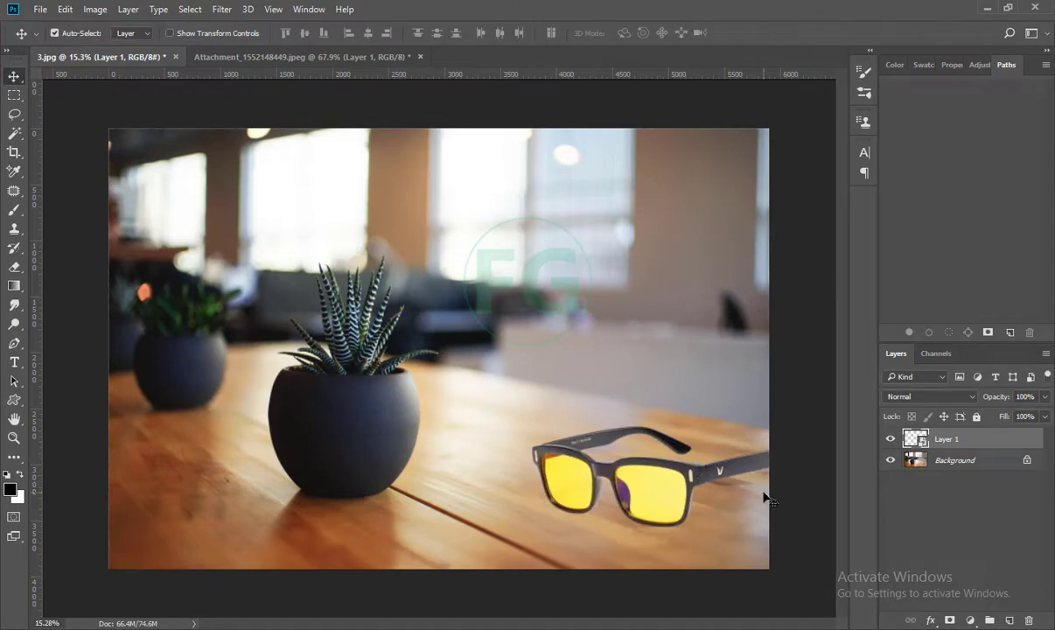
Step: Add two empty layers and clip Layer 3 to the glasses layer
{"action": "key", "text": "ctrl+shift+alt+n"}
{"action": "scroll", "coordinate": [639, 480], "scroll_direction": "up", "scroll_amount": 3}
{"action": "left_click", "coordinate": [1009, 621]}
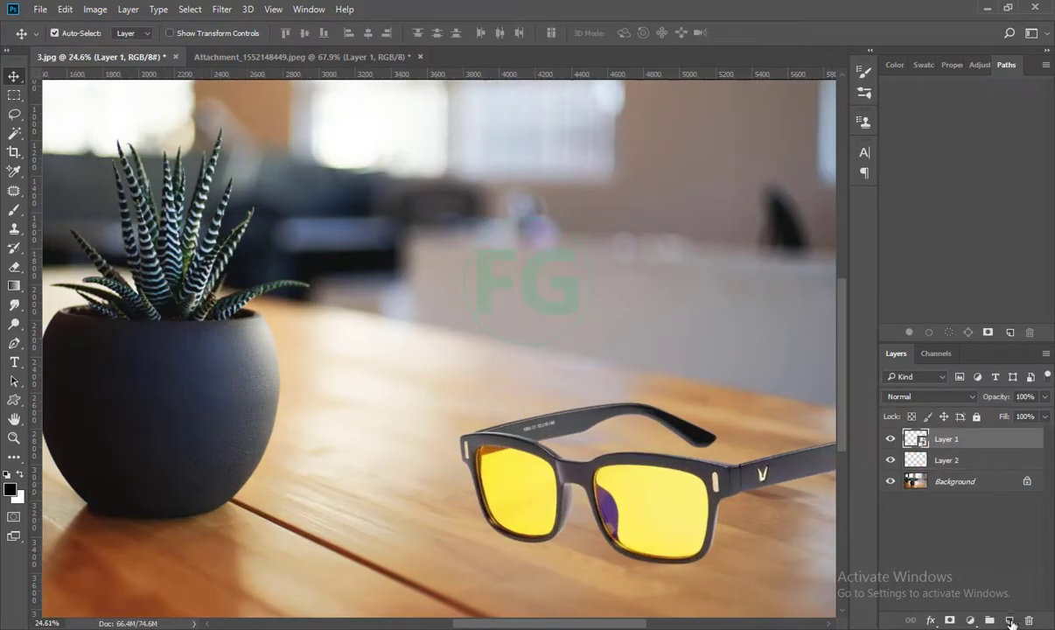
{"action": "left_click", "coordinate": [943, 443], "text": "alt"}
{"action": "scroll", "coordinate": [405, 425], "scroll_direction": "up", "scroll_amount": 3}
Step: Choose a soft brush with low flow and set it to 33 px
{"action": "key", "text": "b"}
{"action": "scroll", "coordinate": [405, 425], "scroll_direction": "up", "scroll_amount": 3}
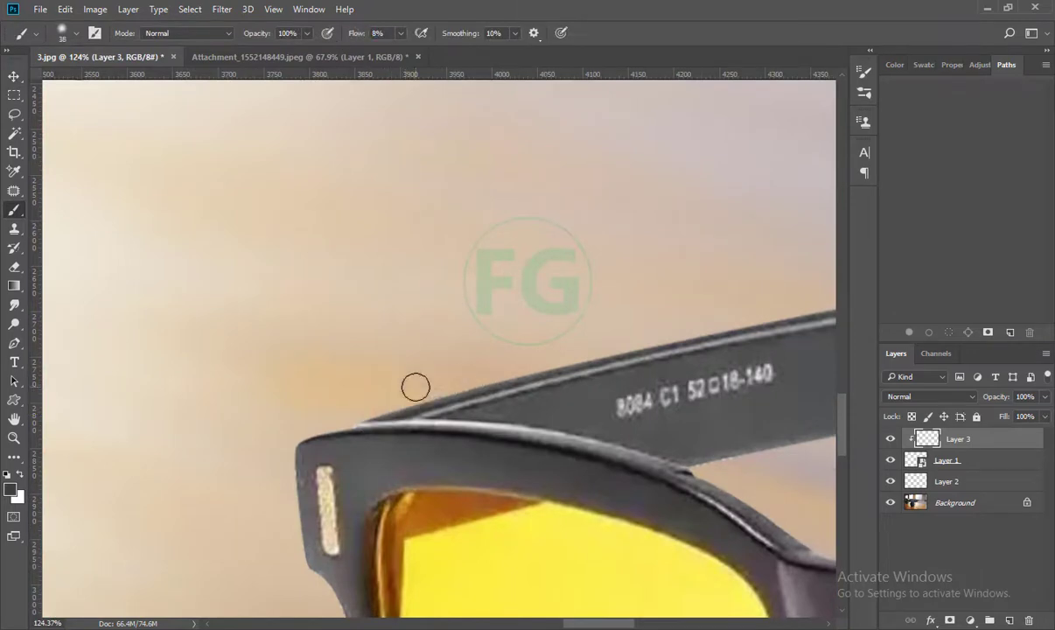
{"action": "scroll", "coordinate": [412, 383], "scroll_direction": "right", "scroll_amount": 3}
{"action": "scroll", "coordinate": [641, 341], "scroll_direction": "right", "scroll_amount": 4}
{"action": "scroll", "coordinate": [720, 396], "scroll_direction": "right", "scroll_amount": 2}
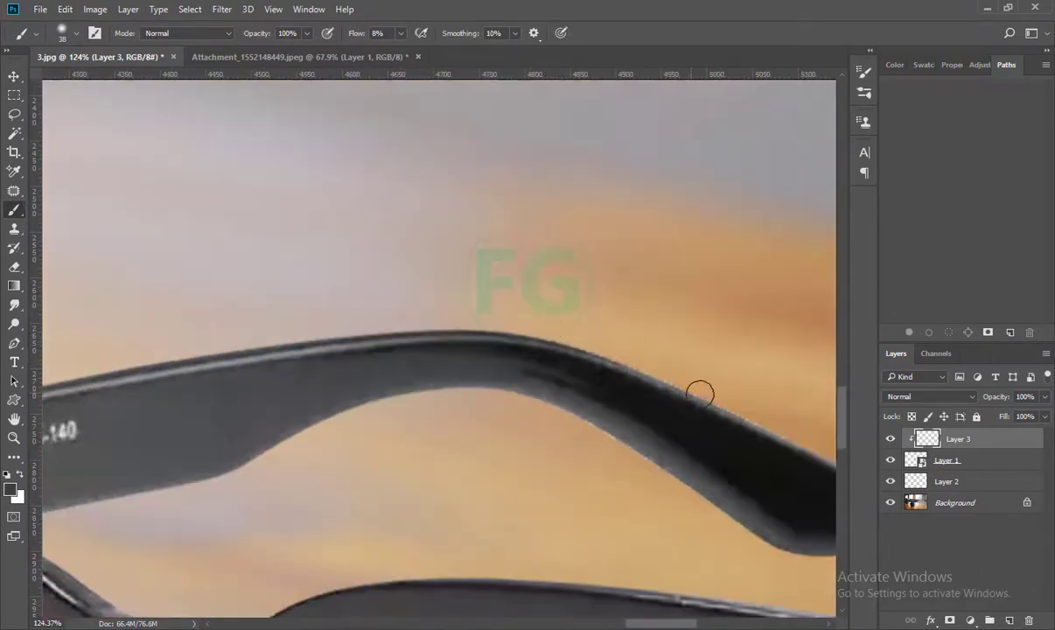
{"action": "scroll", "coordinate": [700, 393], "scroll_direction": "down", "scroll_amount": 2}
{"action": "scroll", "coordinate": [700, 394], "scroll_direction": "right", "scroll_amount": 2}
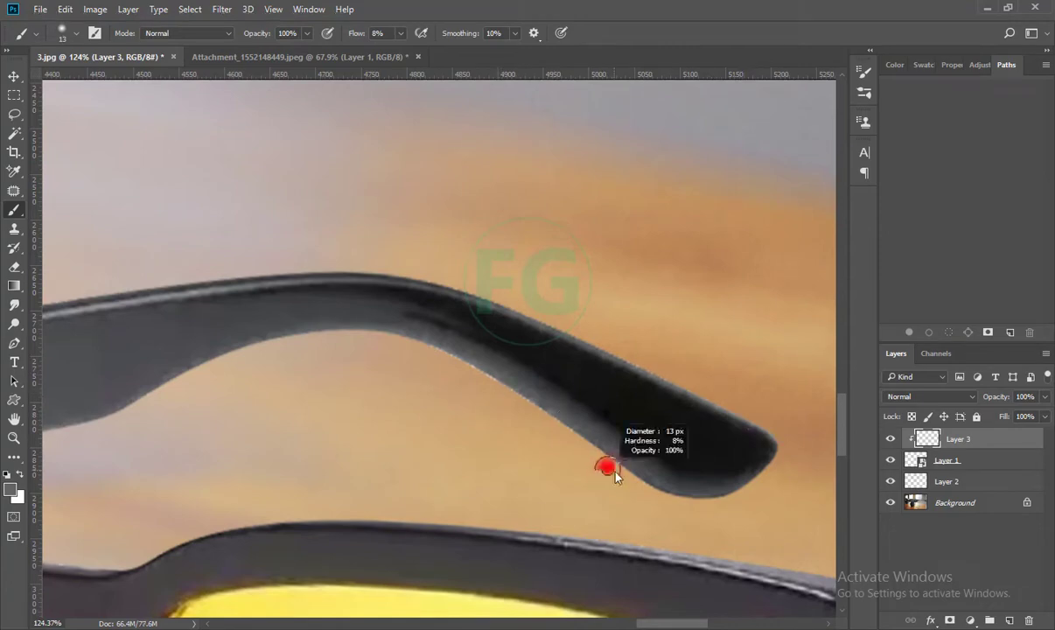
{"action": "left_click_drag", "start_coordinate": [614, 473], "coordinate": [590, 435]}
Step: Paint soft shading along the frame edges, including the nose pad, on the clipped layer
{"action": "left_click_drag", "start_coordinate": [249, 350], "coordinate": [549, 315]}
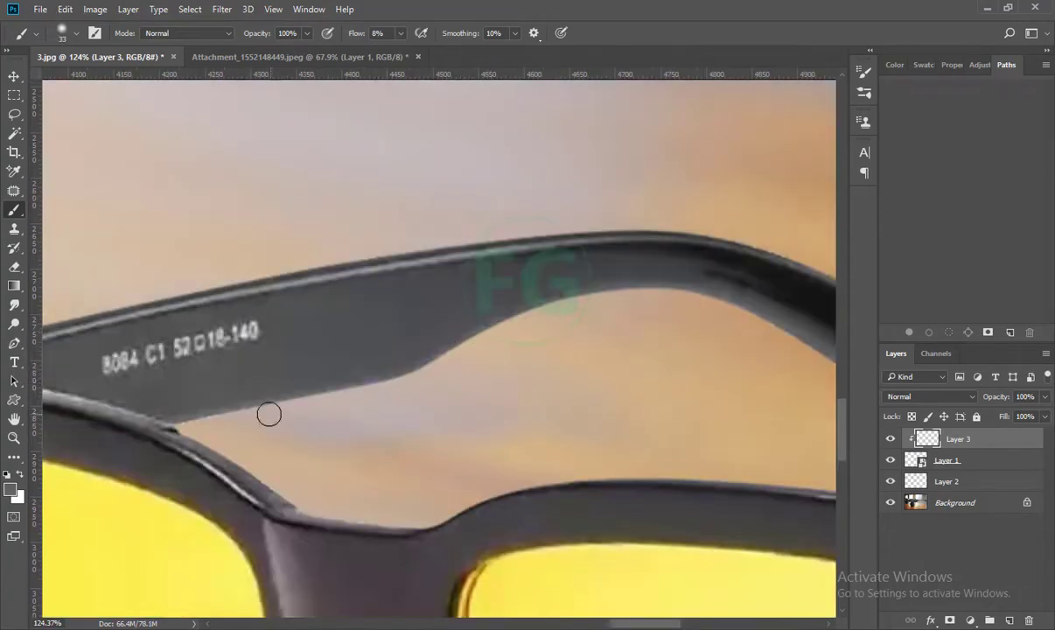
{"action": "scroll", "coordinate": [346, 388], "scroll_direction": "down", "scroll_amount": 3}
{"action": "scroll", "coordinate": [659, 349], "scroll_direction": "right", "scroll_amount": 3}
{"action": "scroll", "coordinate": [665, 333], "scroll_direction": "right", "scroll_amount": 3}
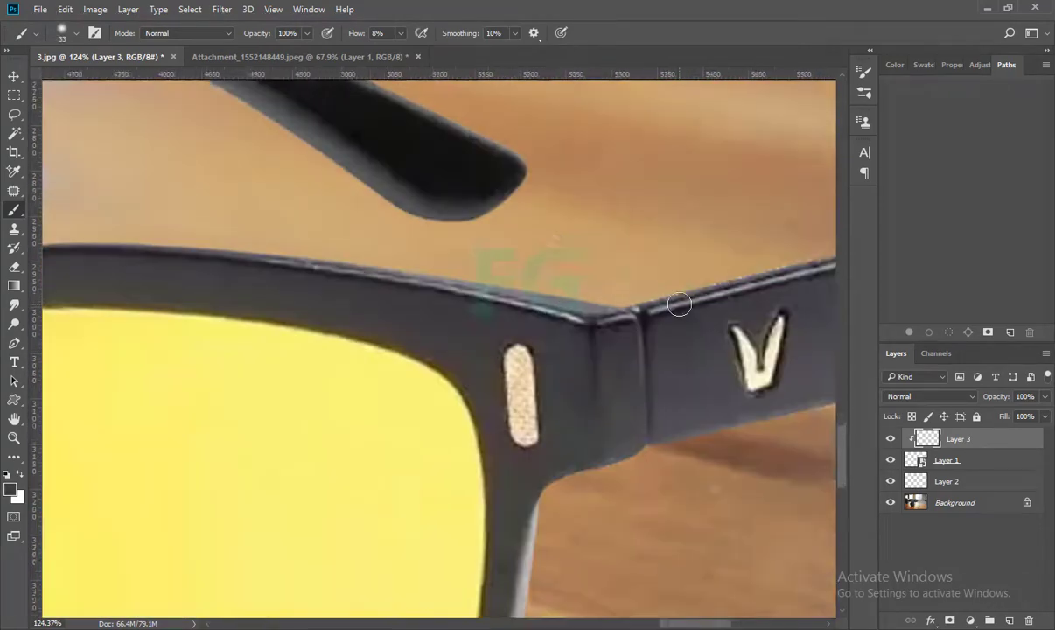
{"action": "scroll", "coordinate": [676, 301], "scroll_direction": "right", "scroll_amount": 3}
{"action": "scroll", "coordinate": [614, 373], "scroll_direction": "right", "scroll_amount": 3}
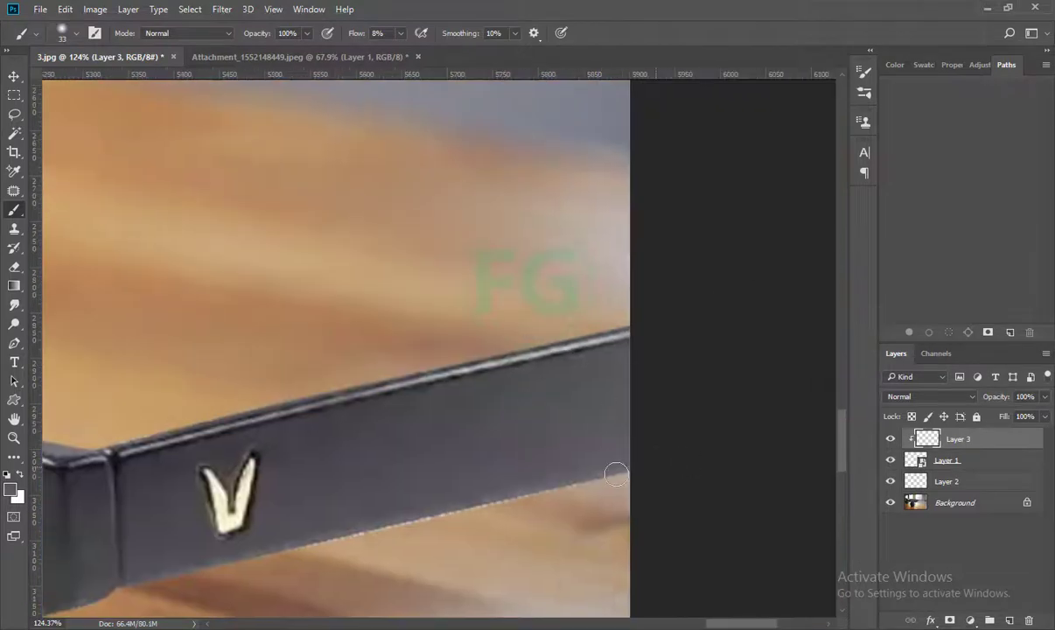
{"action": "mouse_move", "coordinate": [347, 534]}
{"action": "left_mouse_down"}
{"action": "mouse_move", "coordinate": [507, 430]}
{"action": "mouse_move", "coordinate": [412, 501]}
{"action": "mouse_move", "coordinate": [513, 440]}
{"action": "mouse_move", "coordinate": [229, 446]}
{"action": "left_mouse_up"}
{"action": "scroll", "coordinate": [229, 446], "scroll_direction": "left", "scroll_amount": 3}
{"action": "scroll", "coordinate": [428, 421], "scroll_direction": "up", "scroll_amount": 1}
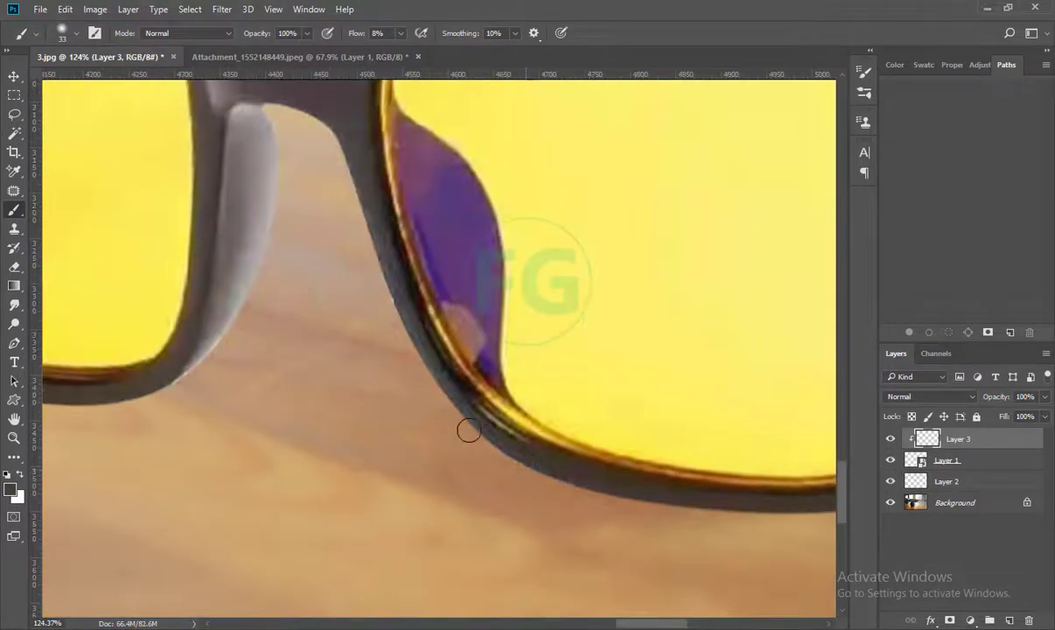
{"action": "scroll", "coordinate": [469, 430], "scroll_direction": "left", "scroll_amount": 1}
{"action": "scroll", "coordinate": [504, 444], "scroll_direction": "up", "scroll_amount": 1}
{"action": "left_click_drag", "start_coordinate": [343, 196], "coordinate": [364, 237]}
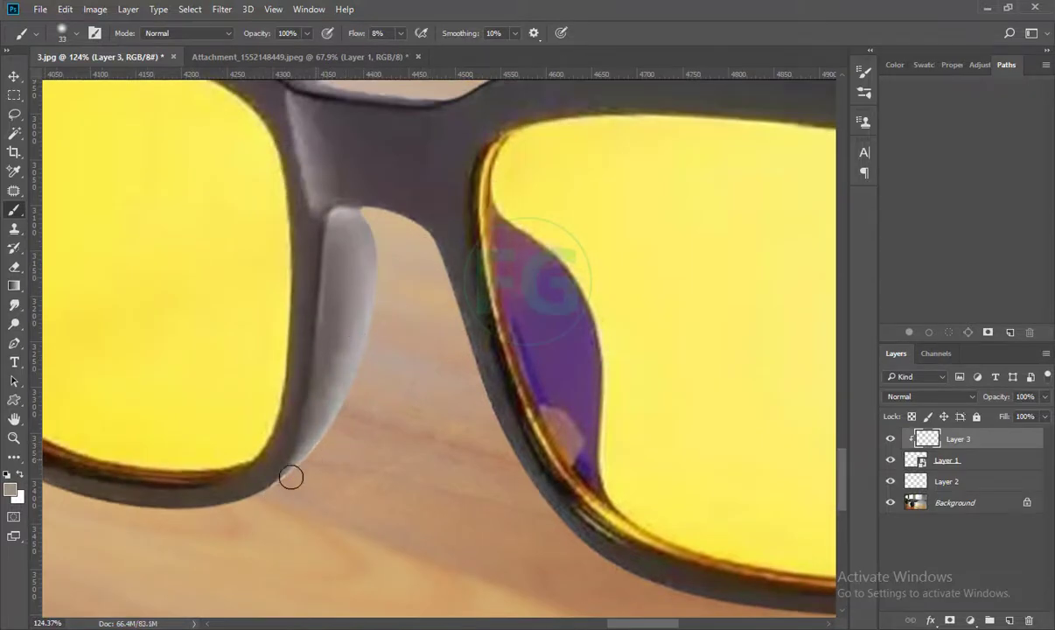
{"action": "scroll", "coordinate": [241, 466], "scroll_direction": "left", "scroll_amount": 5}
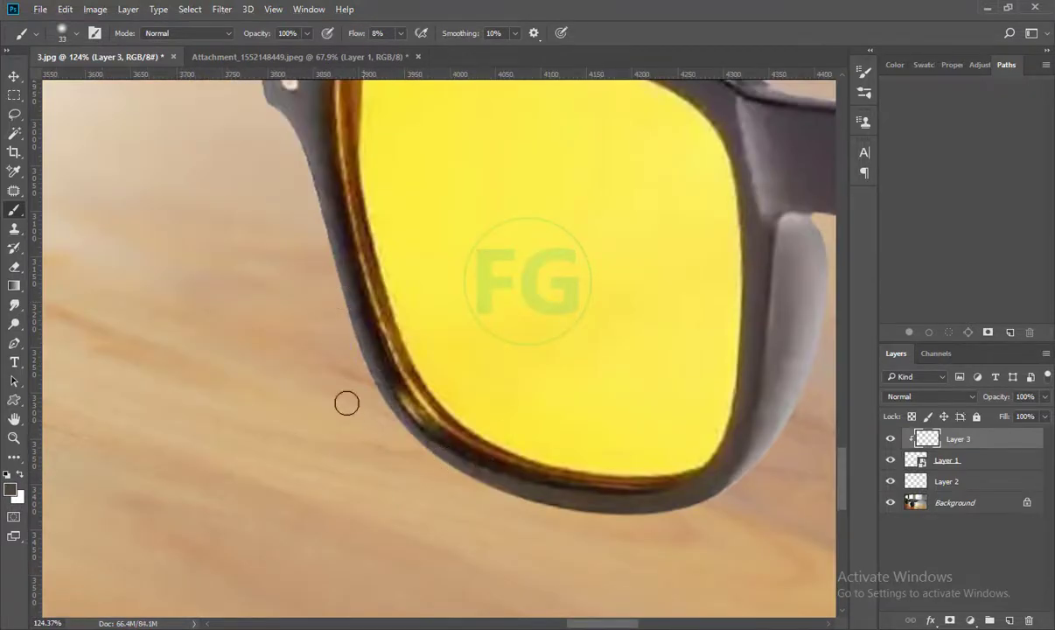
{"action": "scroll", "coordinate": [347, 402], "scroll_direction": "up", "scroll_amount": 2}
{"action": "scroll", "coordinate": [408, 347], "scroll_direction": "left", "scroll_amount": 1}
{"action": "scroll", "coordinate": [373, 239], "scroll_direction": "down", "scroll_amount": 3, "text": "alt"}
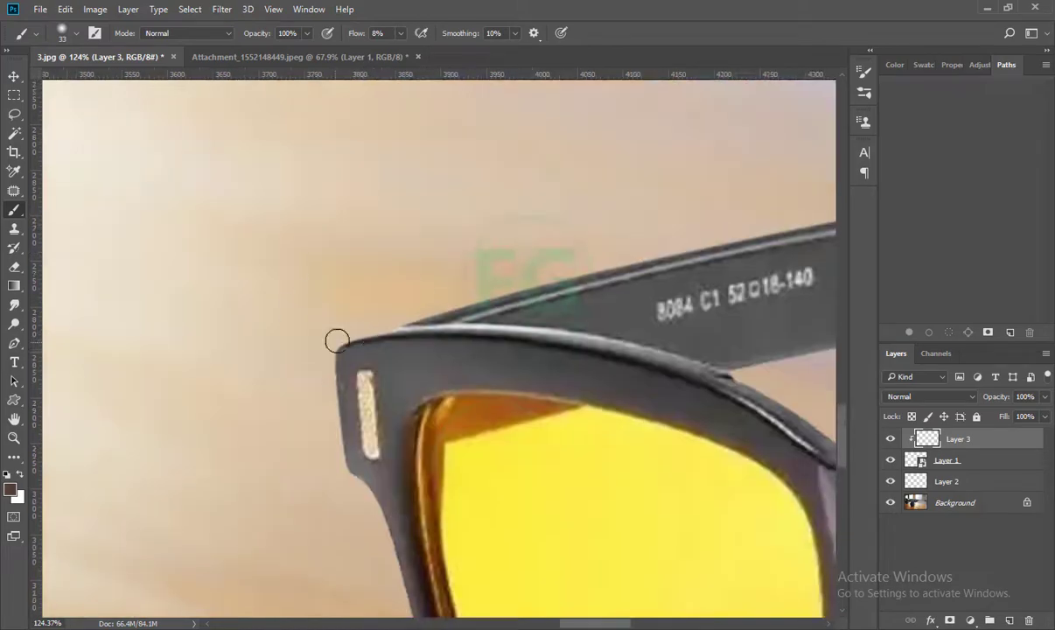
{"action": "scroll", "coordinate": [337, 343], "scroll_direction": "down", "scroll_amount": 2}
{"action": "key", "text": "ctrl+0"}
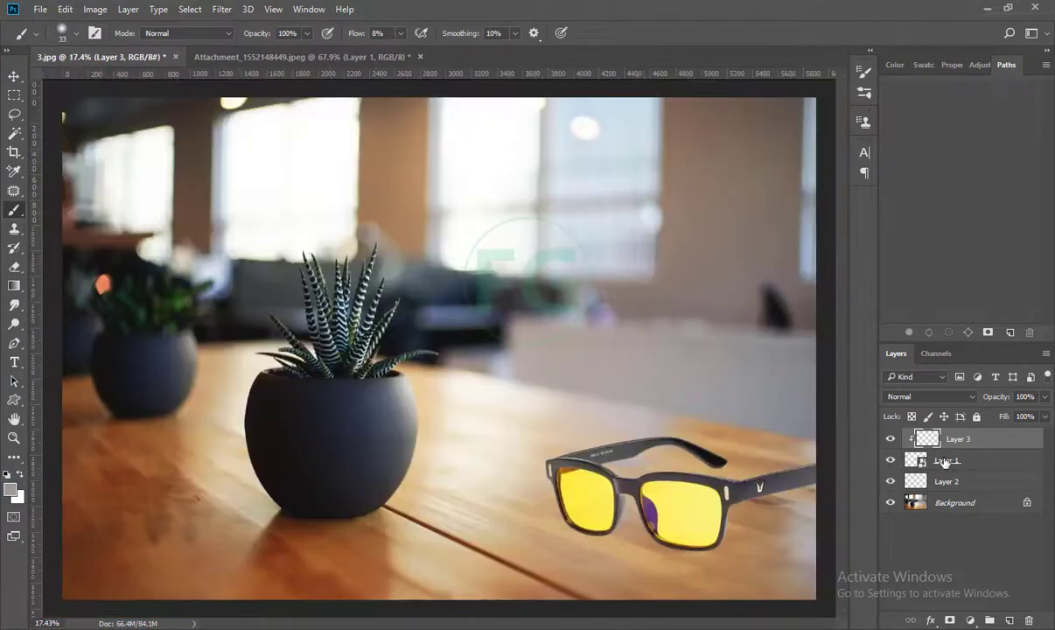
{"action": "left_click", "coordinate": [945, 462]}
Step: Rename Layer 2 to 'shadow' and set the foreground colour to black
{"action": "scroll", "coordinate": [744, 494], "scroll_direction": "up", "scroll_amount": 3, "text": "alt"}
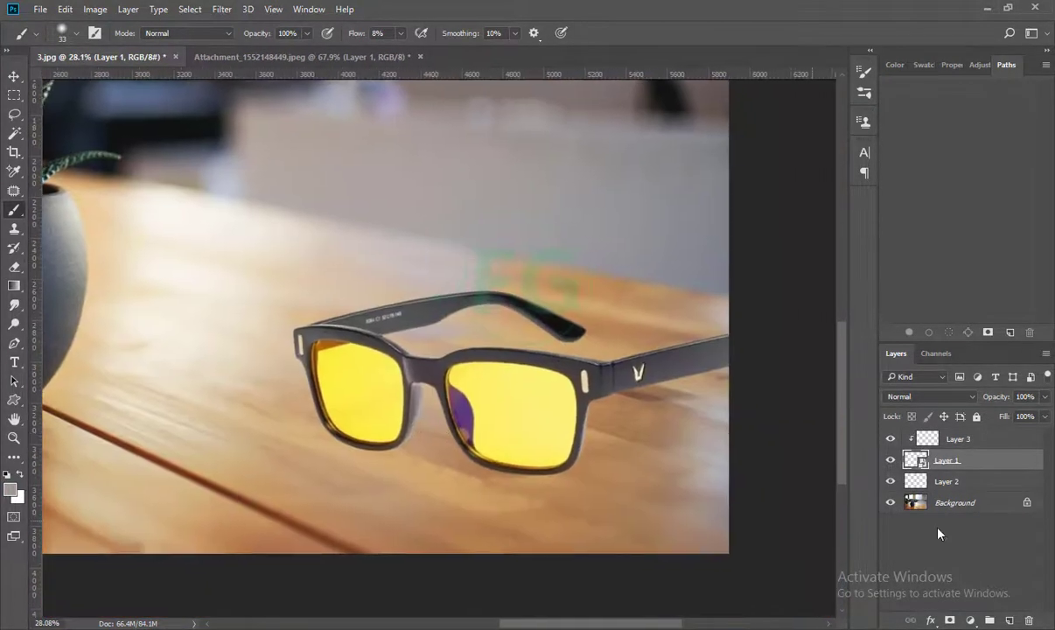
{"action": "left_click", "coordinate": [889, 483]}
{"action": "type", "text": "shadow"}
{"action": "key", "text": "Return"}
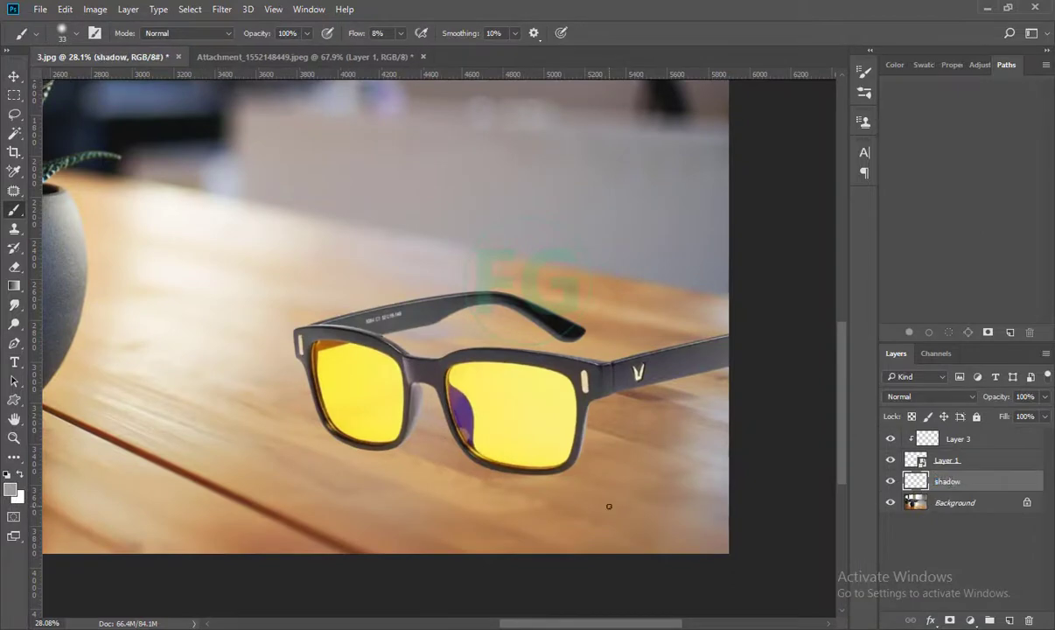
{"action": "left_click", "coordinate": [11, 489]}
{"action": "left_click", "coordinate": [611, 340]}
{"action": "left_click", "coordinate": [944, 148]}
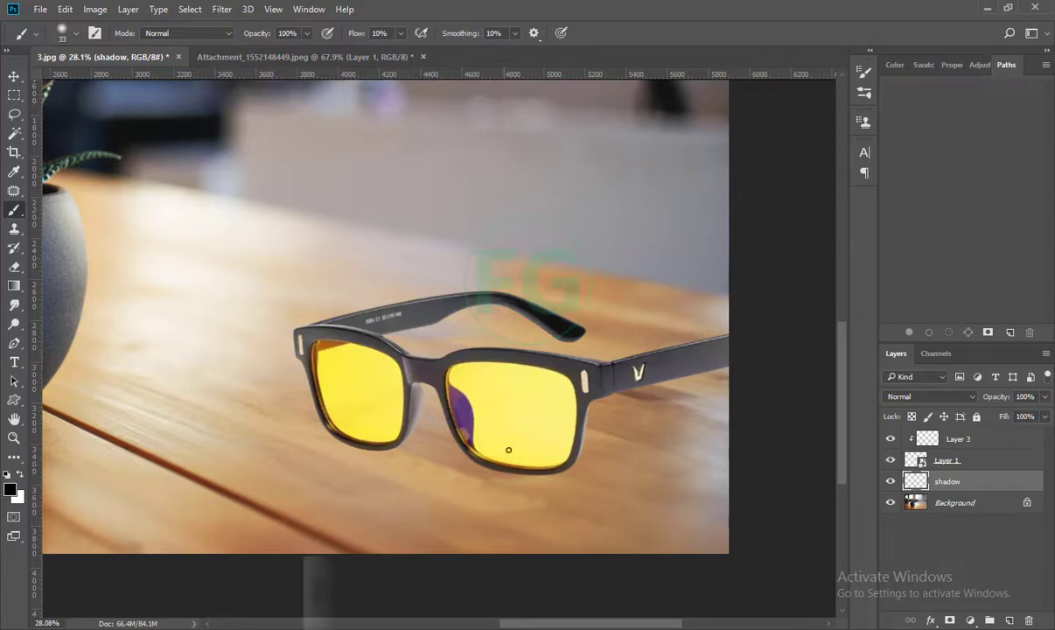
Step: Draw a flat elliptical selection below the glasses, fill it black and deselect
{"action": "left_click_drag", "start_coordinate": [487, 456], "coordinate": [495, 470]}
{"action": "scroll", "coordinate": [494, 470], "scroll_direction": "up", "scroll_amount": 3}
{"action": "key", "text": "m"}
{"action": "left_click_drag", "start_coordinate": [342, 494], "coordinate": [452, 529]}
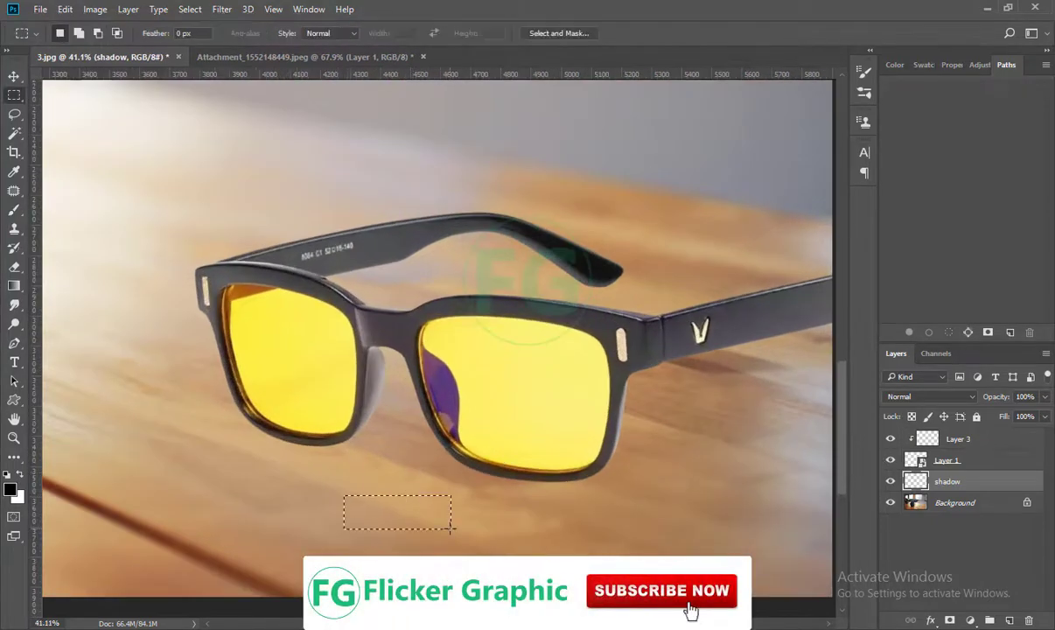
{"action": "right_click", "coordinate": [14, 94]}
{"action": "left_click", "coordinate": [94, 109]}
{"action": "left_click_drag", "start_coordinate": [186, 486], "coordinate": [324, 501]}
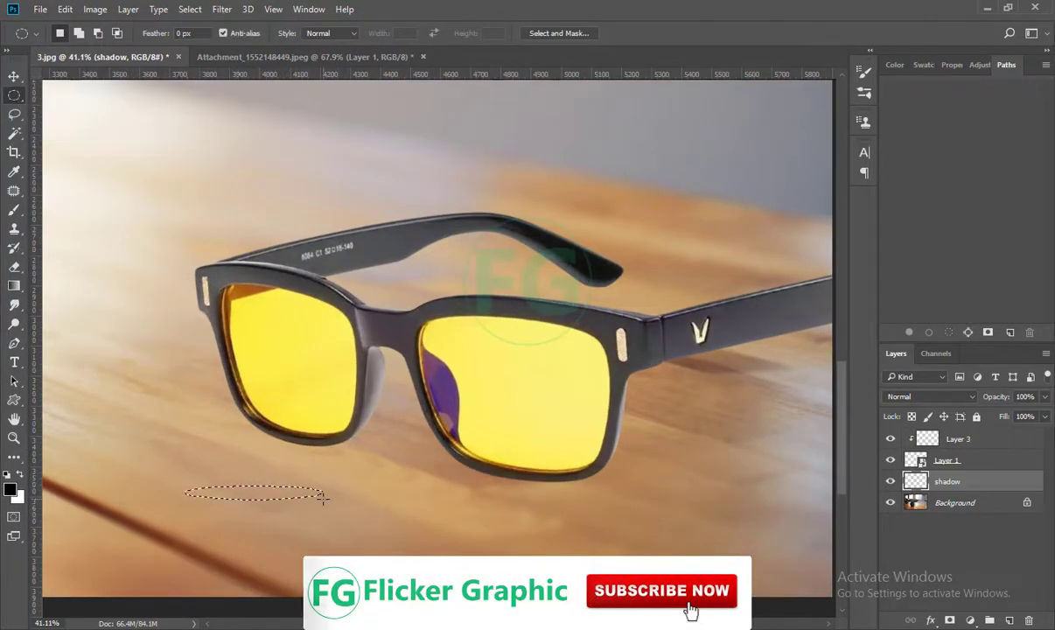
{"action": "key", "text": "alt+BackSpace"}
{"action": "key", "text": "ctrl+d"}
Step: Apply a Gaussian Blur with an increased radius and stretch the shadow wider
{"action": "left_click", "coordinate": [222, 9]}
{"action": "mouse_move", "coordinate": [229, 171]}
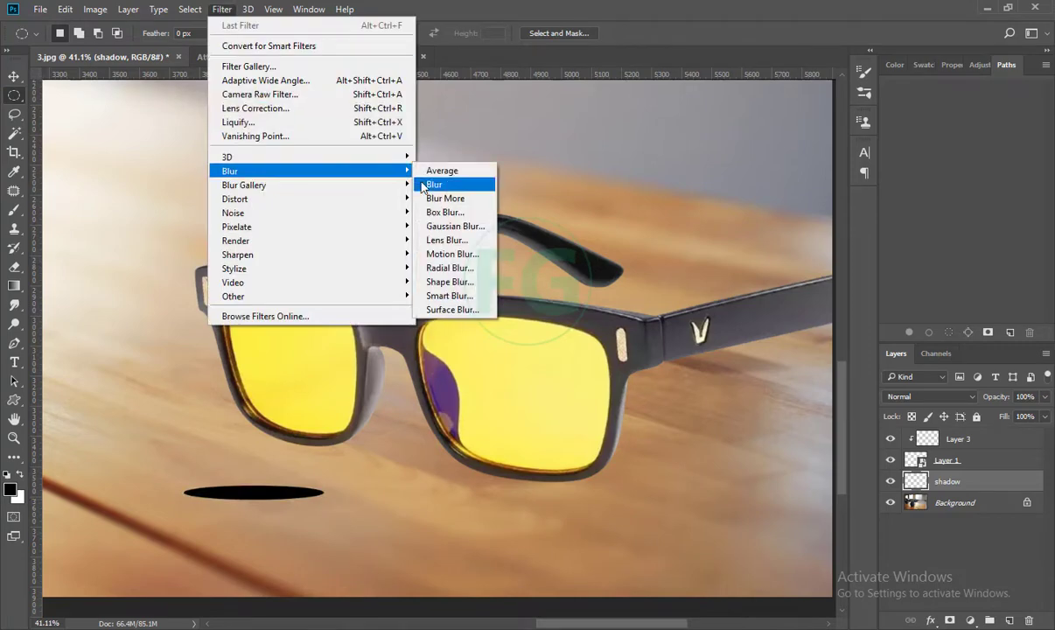
{"action": "left_click", "coordinate": [429, 232]}
{"action": "mouse_move", "coordinate": [832, 297]}
{"action": "left_mouse_down"}
{"action": "mouse_move", "coordinate": [844, 295]}
{"action": "mouse_move", "coordinate": [832, 286]}
{"action": "left_mouse_up"}
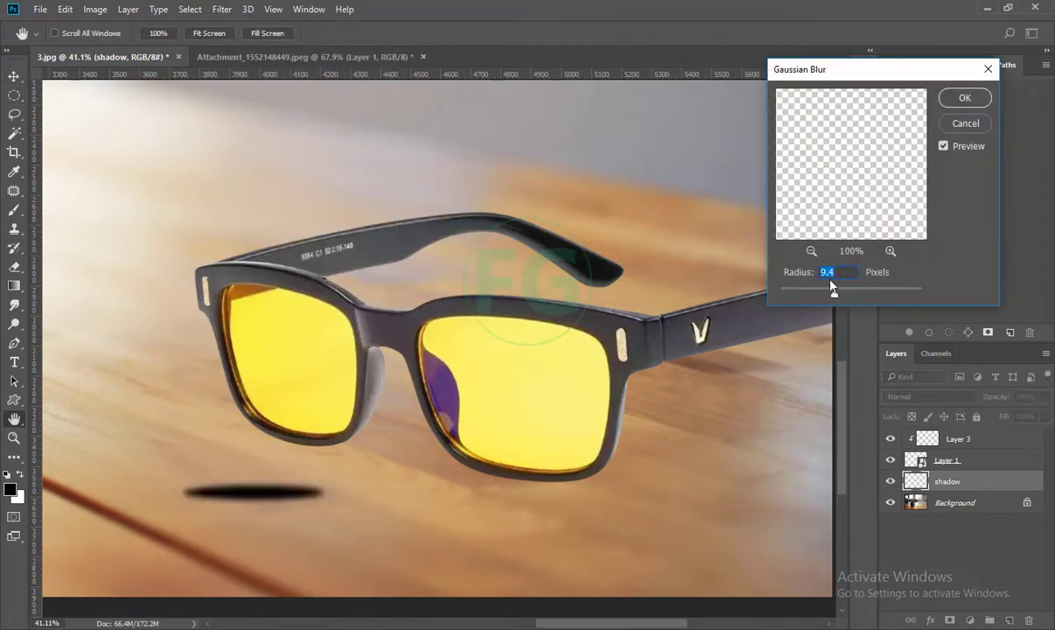
{"action": "left_click", "coordinate": [966, 97]}
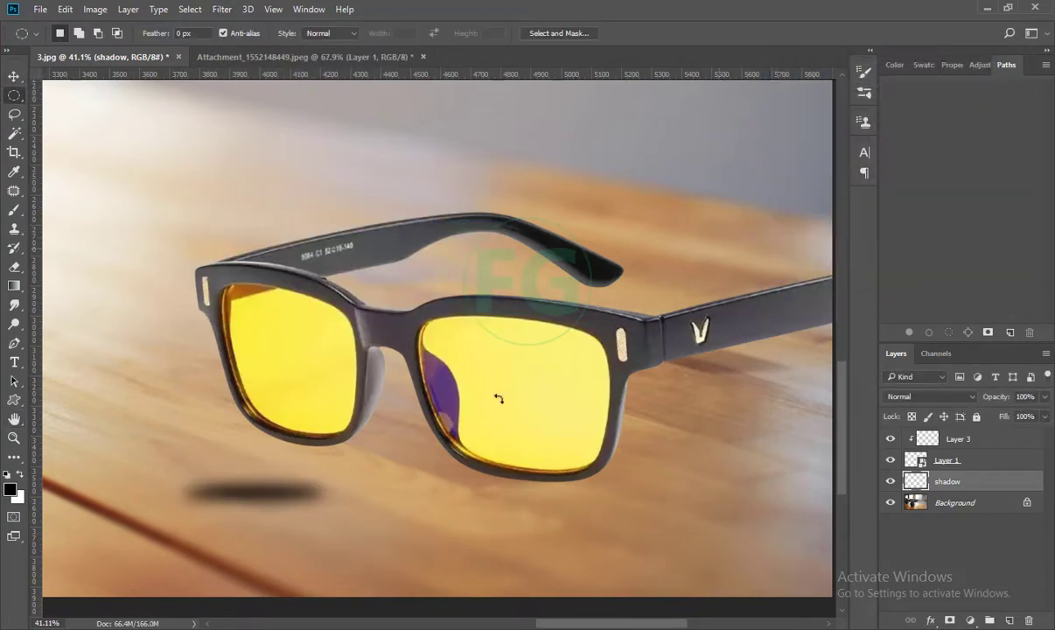
{"action": "key", "text": "ctrl+t"}
{"action": "mouse_move", "coordinate": [326, 493]}
{"action": "left_mouse_down"}
{"action": "mouse_move", "coordinate": [391, 495]}
{"action": "mouse_move", "coordinate": [357, 495]}
{"action": "left_mouse_up"}
Step: Narrow, rotate and move the blurred shadow under the left lens
{"action": "left_click_drag", "start_coordinate": [363, 525], "coordinate": [350, 543]}
{"action": "mouse_move", "coordinate": [306, 472]}
{"action": "left_mouse_down"}
{"action": "mouse_move", "coordinate": [340, 426]}
{"action": "mouse_move", "coordinate": [581, 500]}
{"action": "left_mouse_up"}
{"action": "key", "text": "Return"}
Step: Duplicate the shadow under the right lens and rotate the copy about -4°
{"action": "key", "text": "v"}
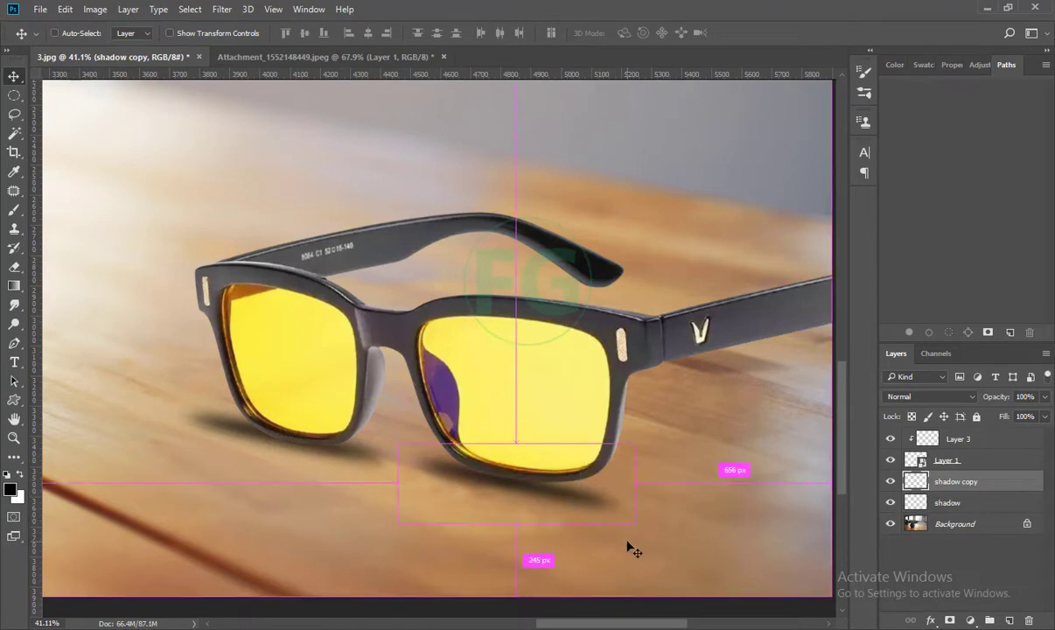
{"action": "key", "text": "ctrl+t"}
{"action": "mouse_move", "coordinate": [629, 546]}
{"action": "left_mouse_down"}
{"action": "mouse_move", "coordinate": [642, 539]}
{"action": "mouse_move", "coordinate": [626, 560]}
{"action": "mouse_move", "coordinate": [635, 561]}
{"action": "left_mouse_up"}
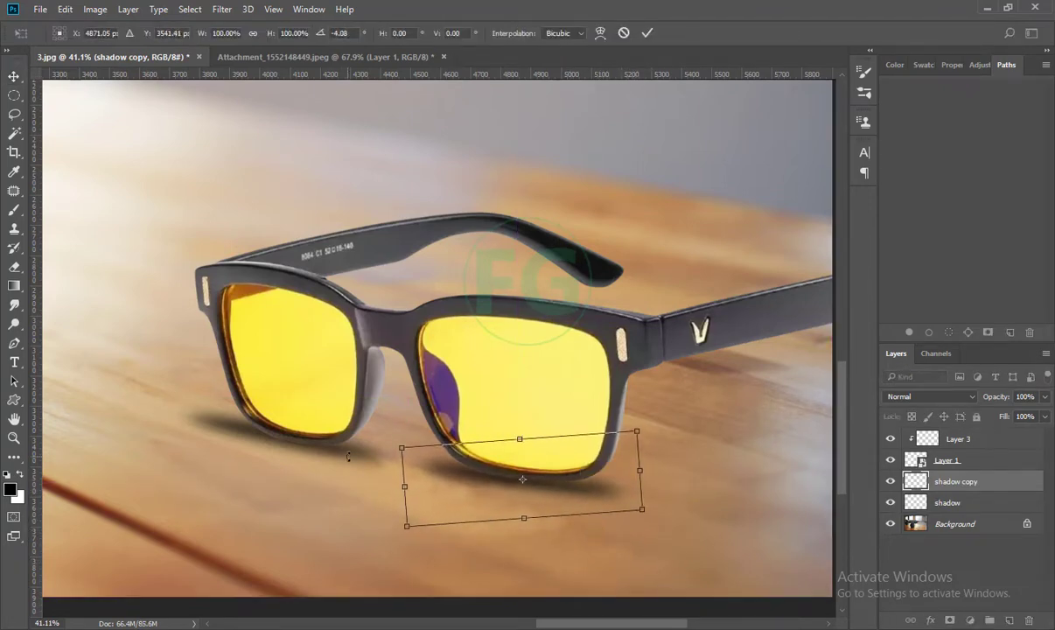
{"action": "key", "text": "Return"}
Step: Nudge and reshape the left-lens shadow with another free transform
{"action": "left_click_drag", "start_coordinate": [343, 465], "coordinate": [354, 468]}
{"action": "key", "text": "ctrl+t"}
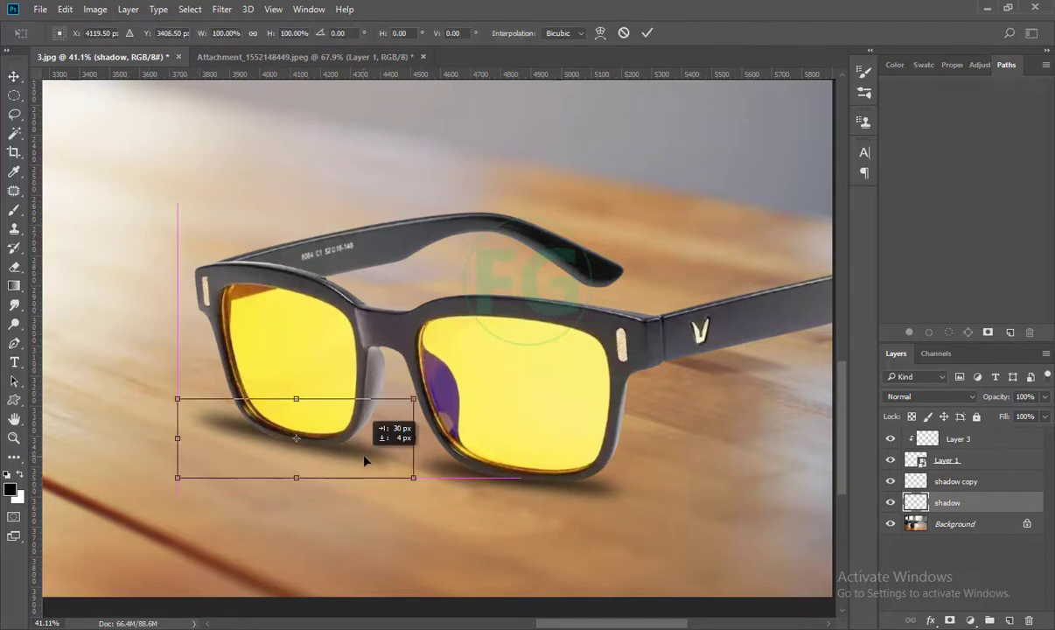
{"action": "left_click_drag", "start_coordinate": [342, 428], "coordinate": [350, 438]}
{"action": "key", "text": "Return"}
Step: Mask the 'shadow' layer and brush black at low flow to fade the left-lens shadow's edges
{"action": "left_click", "coordinate": [950, 621]}
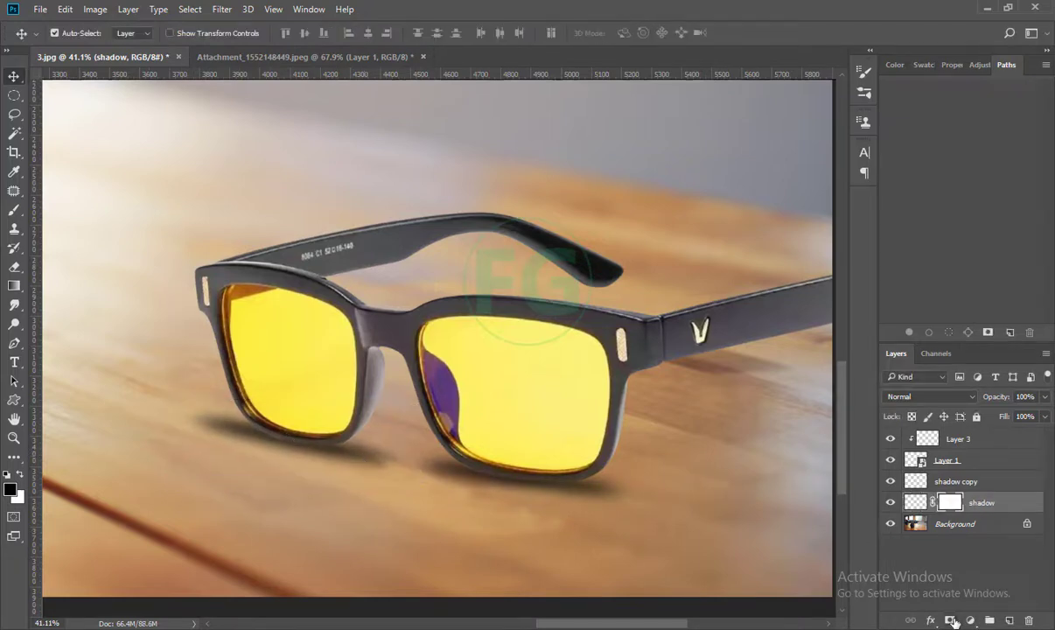
{"action": "key", "text": "b"}
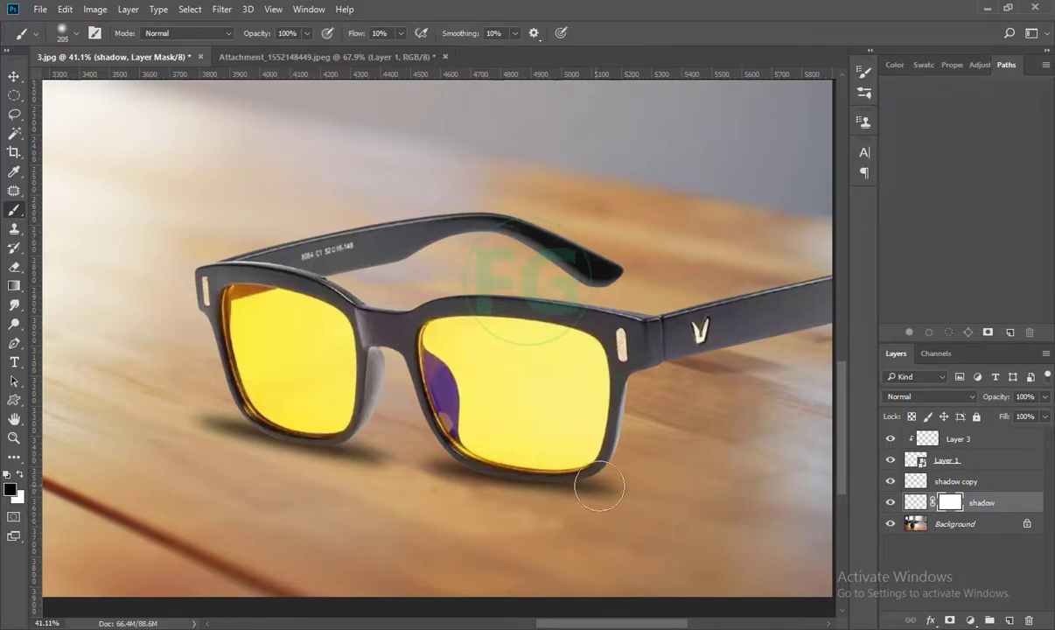
{"action": "left_click_drag", "start_coordinate": [599, 487], "coordinate": [587, 503]}
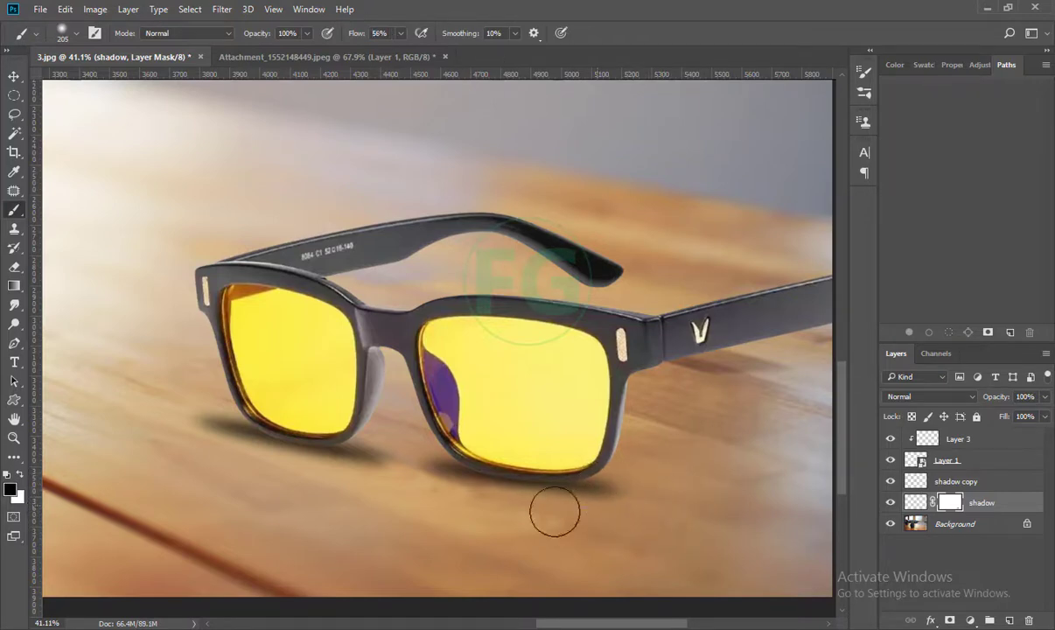
{"action": "left_click", "coordinate": [891, 502]}
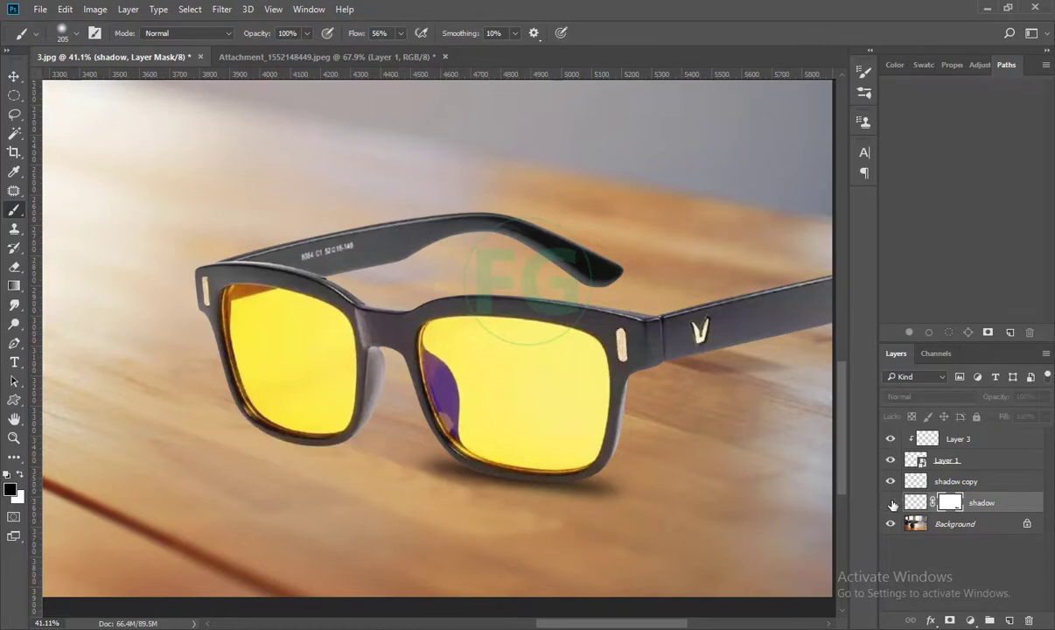
{"action": "left_click", "coordinate": [891, 503]}
{"action": "left_click", "coordinate": [890, 482]}
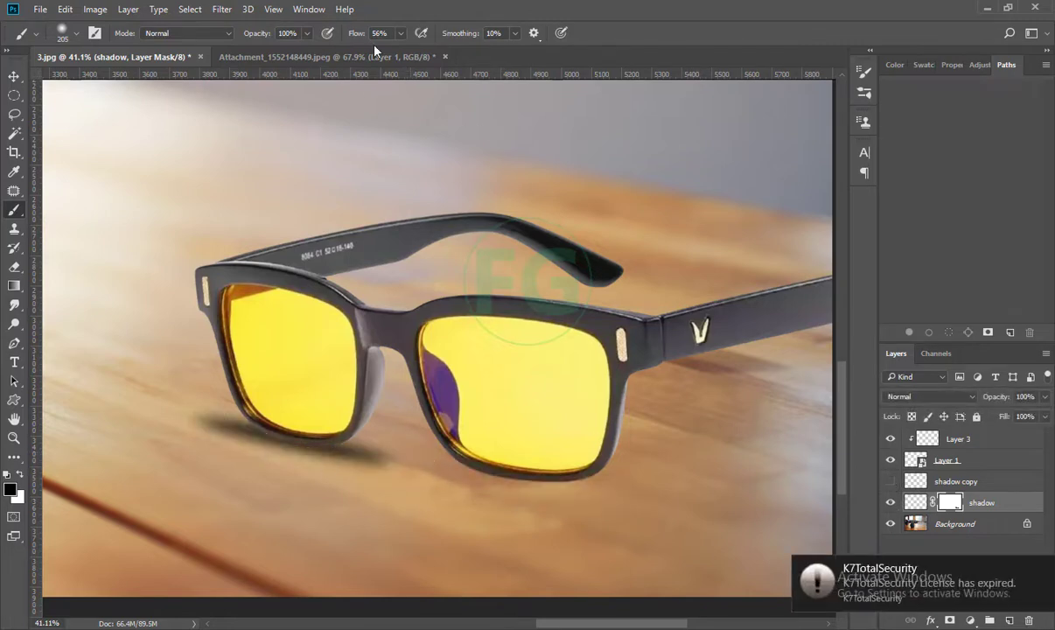
{"action": "left_click_drag", "start_coordinate": [227, 432], "coordinate": [208, 392]}
{"action": "left_click_drag", "start_coordinate": [324, 476], "coordinate": [414, 486]}
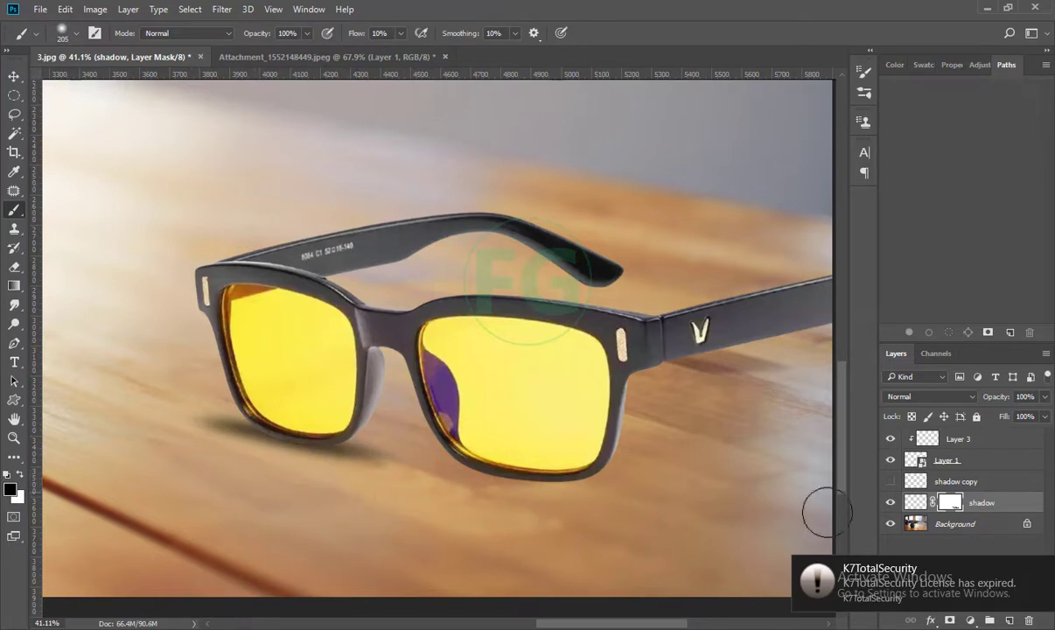
{"action": "left_click", "coordinate": [891, 481]}
Step: Mask 'shadow copy', soften the right-lens shadow, and add empty Layer 4
{"action": "left_click", "coordinate": [961, 487]}
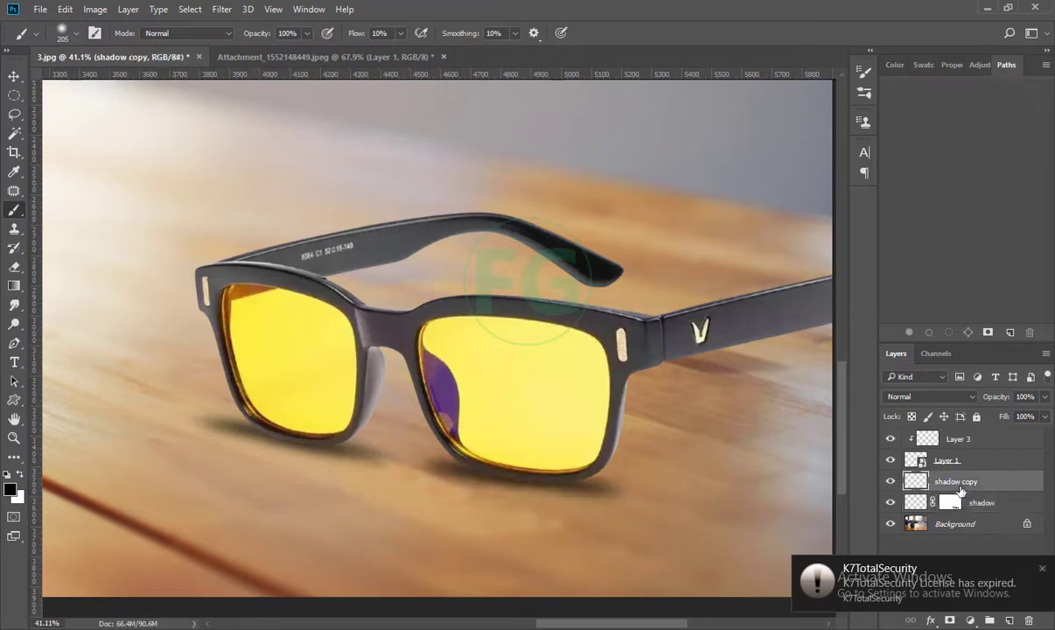
{"action": "left_click", "coordinate": [950, 621]}
{"action": "mouse_move", "coordinate": [594, 519]}
{"action": "left_mouse_down"}
{"action": "mouse_move", "coordinate": [631, 453]}
{"action": "mouse_move", "coordinate": [561, 515]}
{"action": "mouse_move", "coordinate": [417, 423]}
{"action": "mouse_move", "coordinate": [489, 440]}
{"action": "left_mouse_up"}
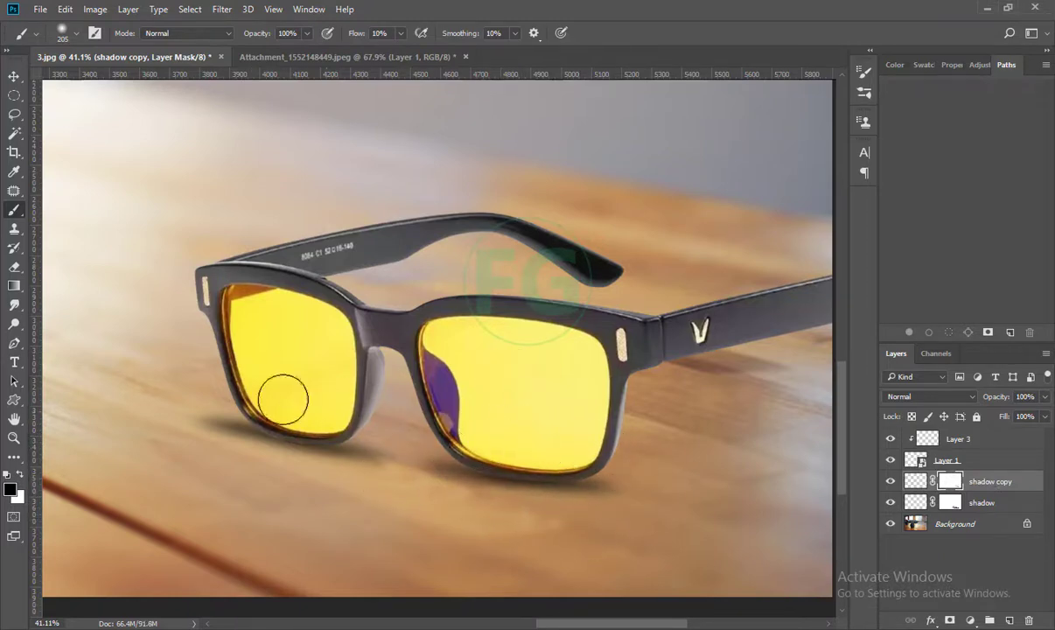
{"action": "key", "text": "ctrl+shift+alt+n"}
Step: Paint soft black contact shadows under the lenses and right temple arm on Layer 4
{"action": "key", "text": "bracketright"}
{"action": "key", "text": "bracketright"}
{"action": "key", "text": "bracketright"}
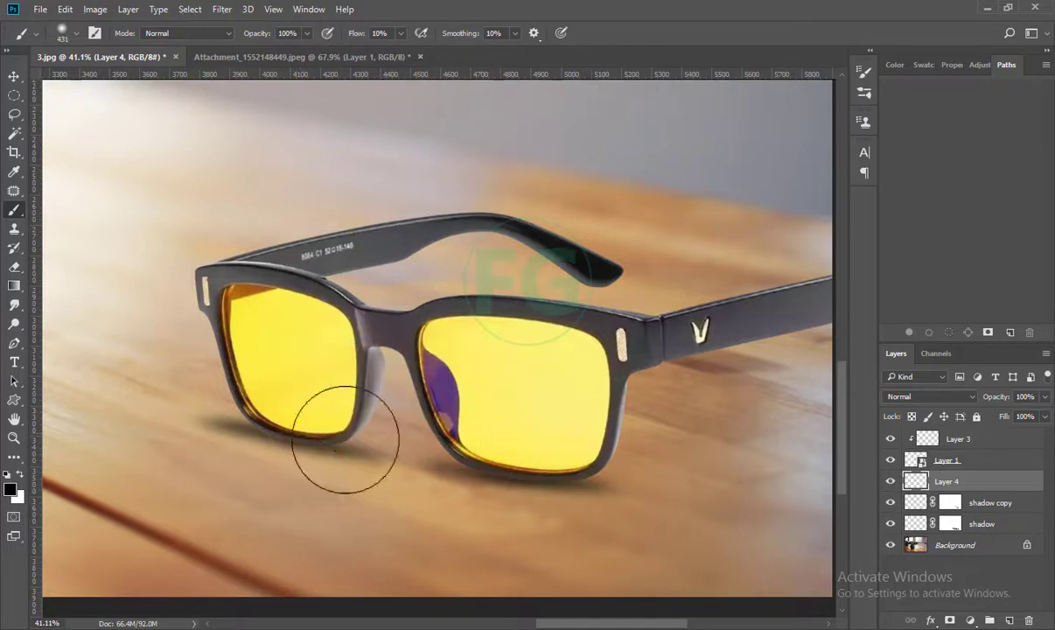
{"action": "mouse_move", "coordinate": [341, 479]}
{"action": "left_mouse_down"}
{"action": "mouse_move", "coordinate": [389, 518]}
{"action": "mouse_move", "coordinate": [589, 542]}
{"action": "mouse_move", "coordinate": [423, 423]}
{"action": "mouse_move", "coordinate": [433, 477]}
{"action": "left_mouse_up"}
{"action": "scroll", "coordinate": [386, 334], "scroll_direction": "down", "scroll_amount": 2}
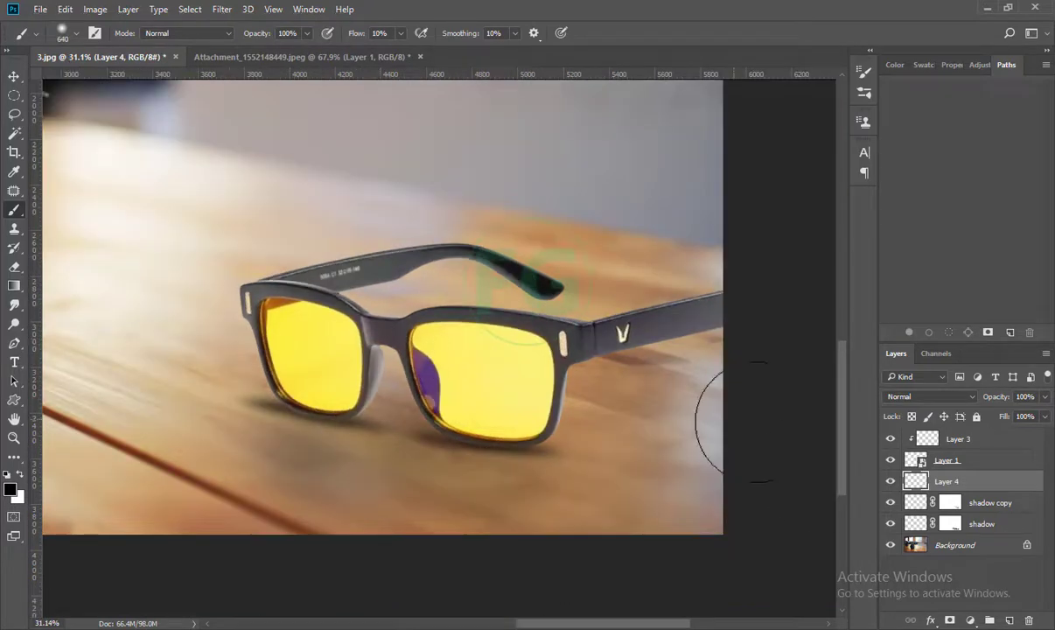
{"action": "left_click_drag", "start_coordinate": [671, 393], "coordinate": [630, 400]}
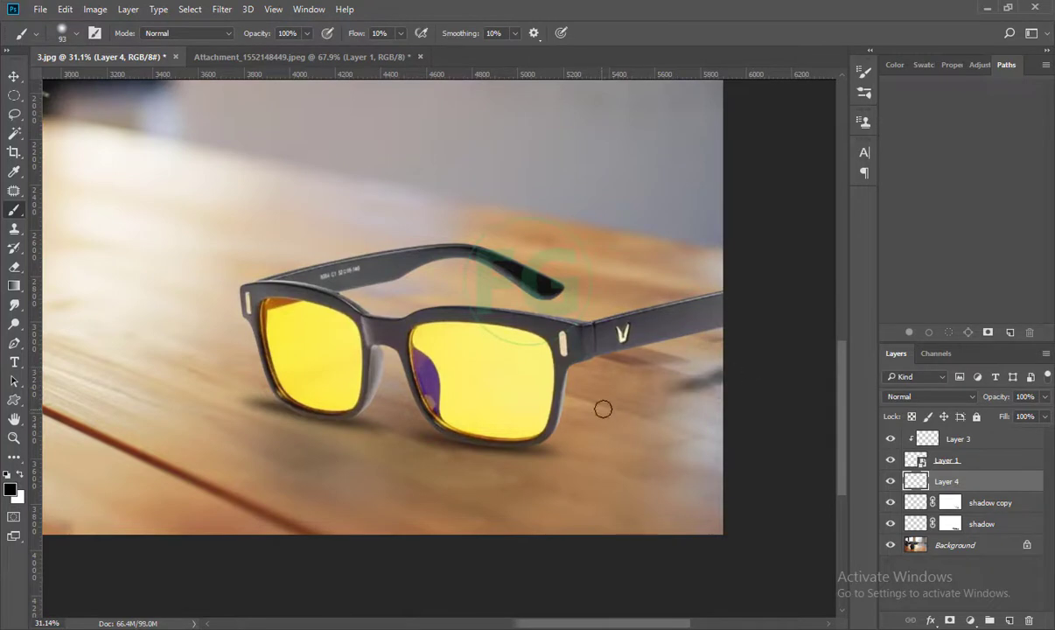
{"action": "right_click", "coordinate": [643, 404]}
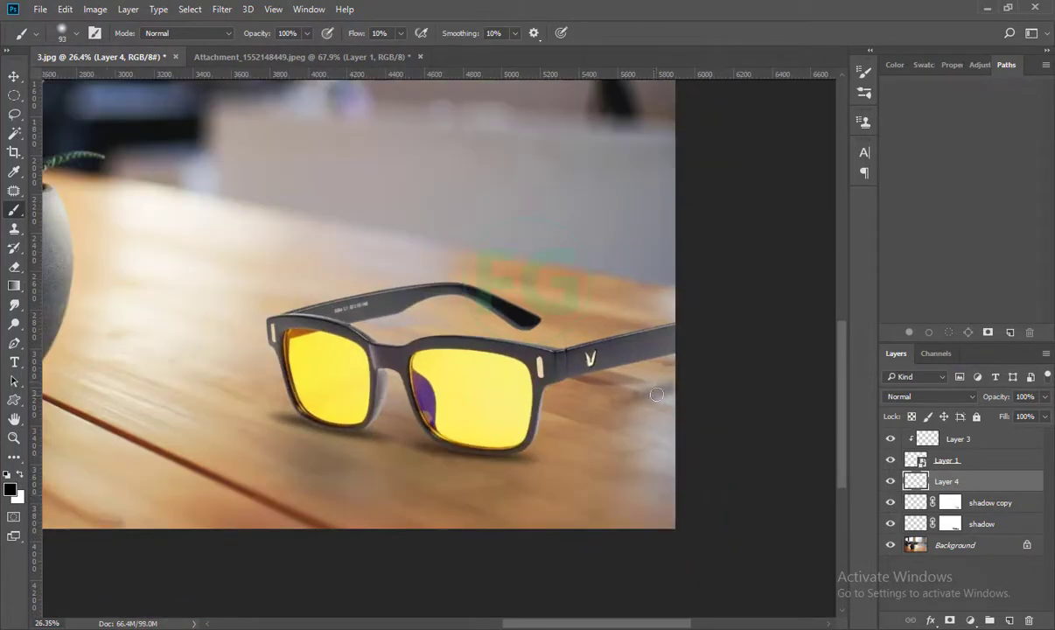
{"action": "left_click_drag", "start_coordinate": [656, 394], "coordinate": [562, 389]}
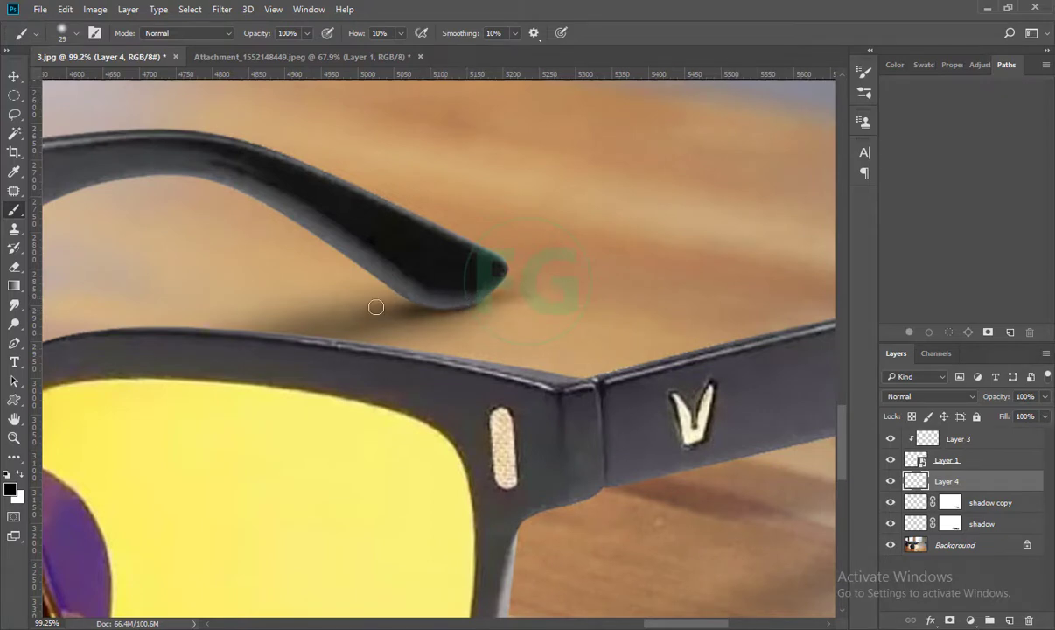
{"action": "left_click_drag", "start_coordinate": [762, 361], "coordinate": [525, 453]}
{"action": "scroll", "coordinate": [521, 403], "scroll_direction": "down", "scroll_amount": 3}
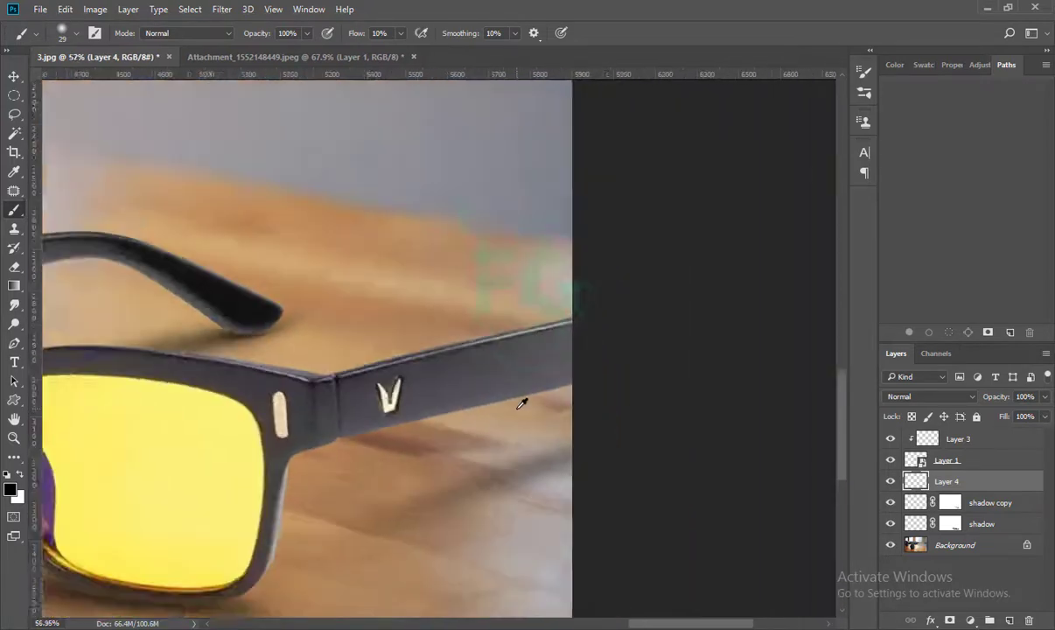
{"action": "scroll", "coordinate": [520, 404], "scroll_direction": "down", "scroll_amount": 1}
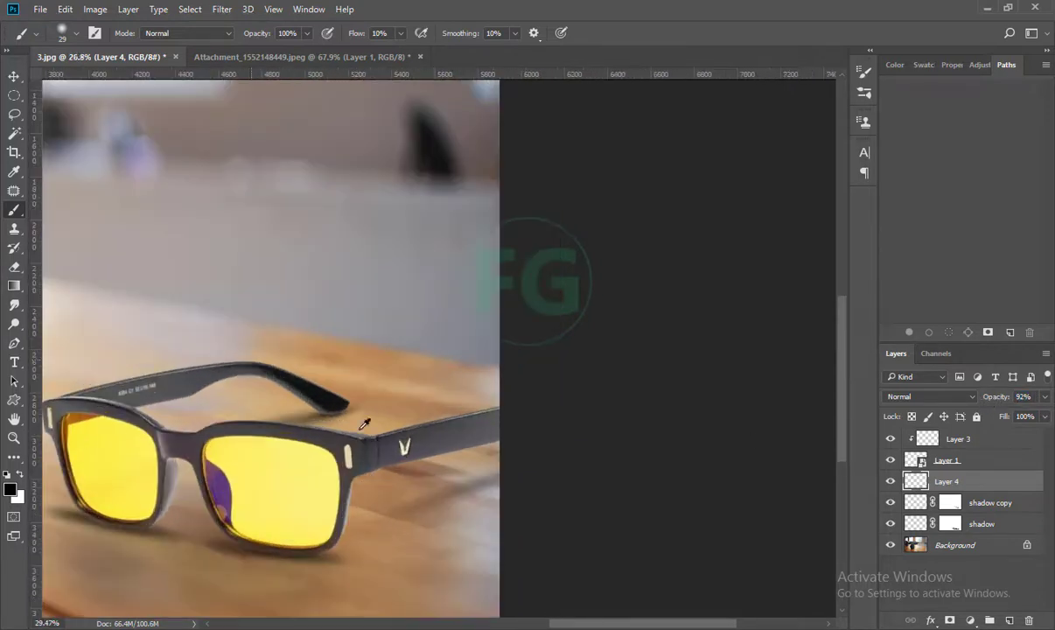
Step: Add a layer mask to Layer 4 and enlarge the brush for mask painting
{"action": "left_click", "coordinate": [950, 621]}
{"action": "scroll", "coordinate": [363, 374], "scroll_direction": "up", "scroll_amount": 3}
{"action": "left_click_drag", "start_coordinate": [363, 374], "coordinate": [351, 332]}
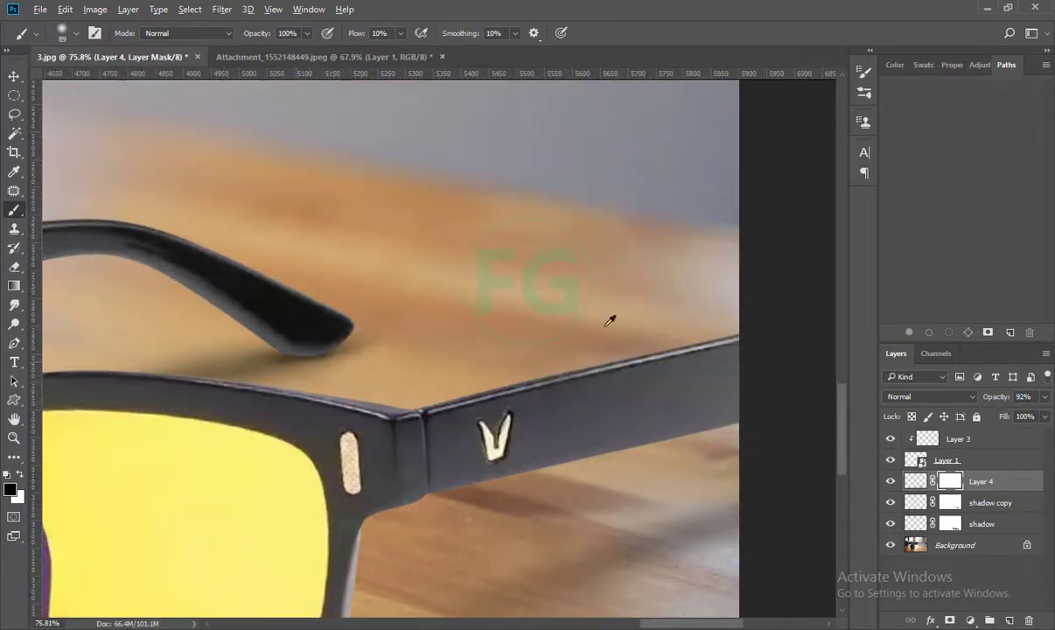
{"action": "scroll", "coordinate": [610, 321], "scroll_direction": "down", "scroll_amount": 5}
{"action": "scroll", "coordinate": [610, 322], "scroll_direction": "down", "scroll_amount": 1}
Step: Lower the shadow layers to 80%, starting with 'shadow copy' Fill, then 'shadow'
{"action": "left_click", "coordinate": [989, 502]}
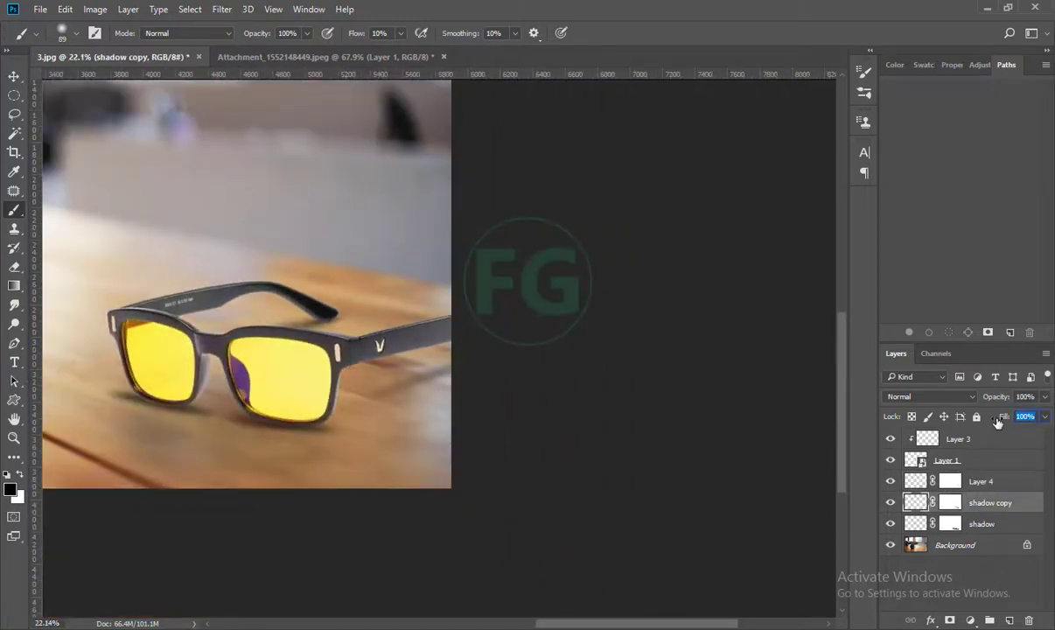
{"action": "type", "text": "80"}
{"action": "key", "text": "alt+bracketleft"}
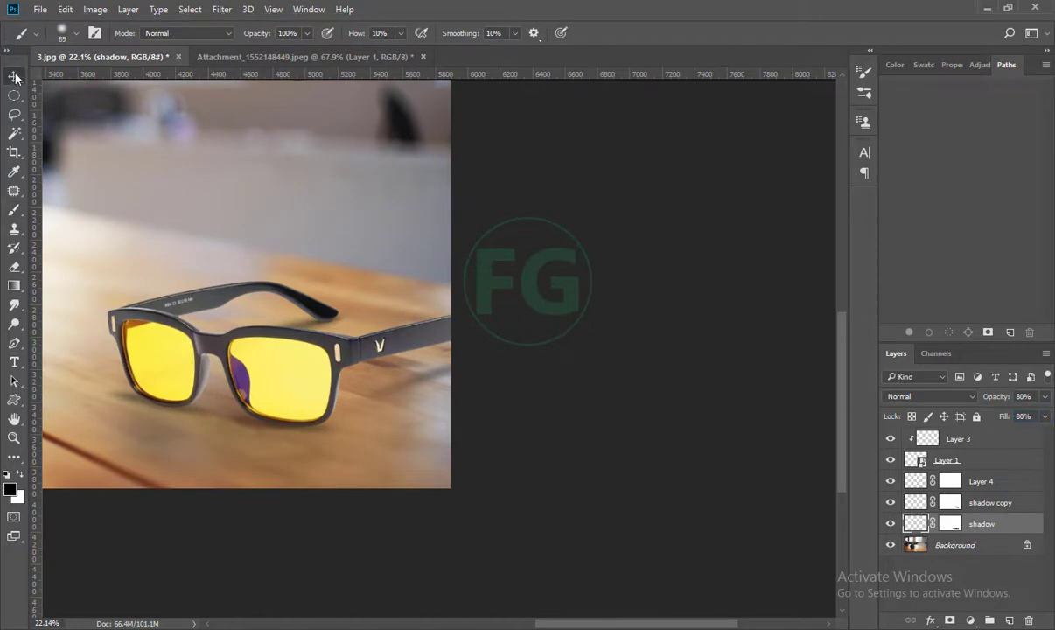
{"action": "scroll", "coordinate": [648, 496], "scroll_direction": "up", "scroll_amount": 1}
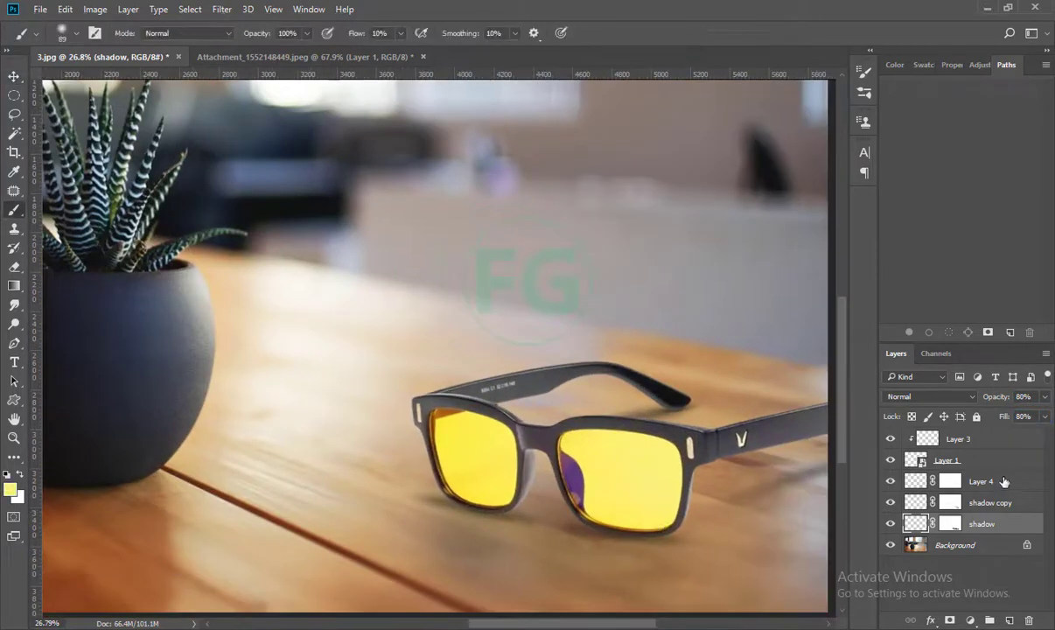
Step: Add Layer 5 above Layer 4 and softly brush yellow under the lenses with a 397 px brush
{"action": "left_click", "coordinate": [1003, 482]}
{"action": "key", "text": "ctrl+shift+alt+n"}
{"action": "scroll", "coordinate": [604, 506], "scroll_direction": "up", "scroll_amount": 2}
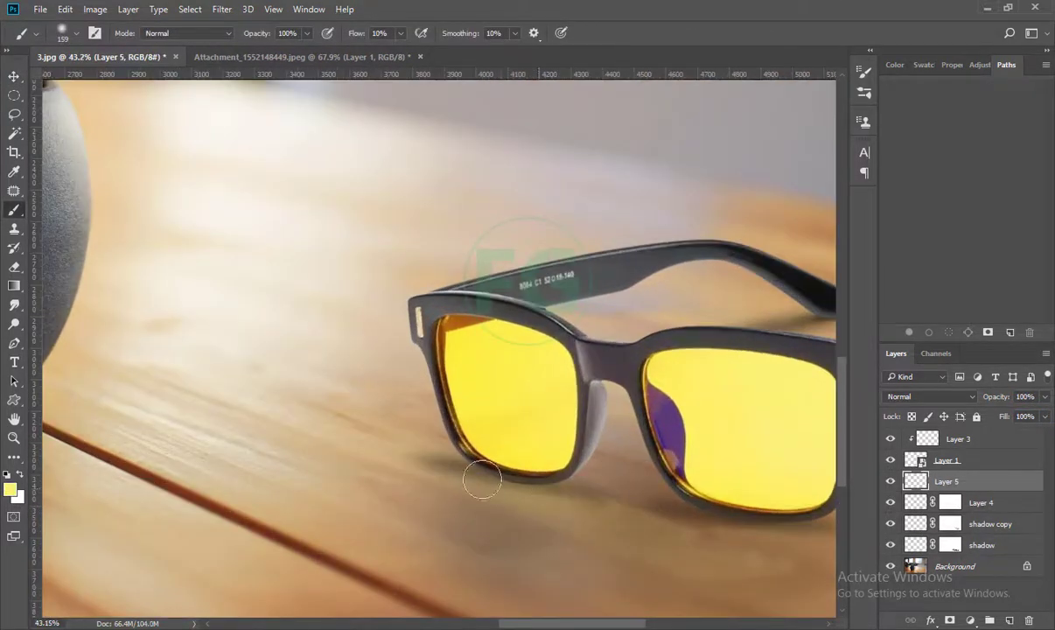
{"action": "scroll", "coordinate": [511, 512], "scroll_direction": "down", "scroll_amount": 1}
{"action": "scroll", "coordinate": [511, 511], "scroll_direction": "right", "scroll_amount": 2}
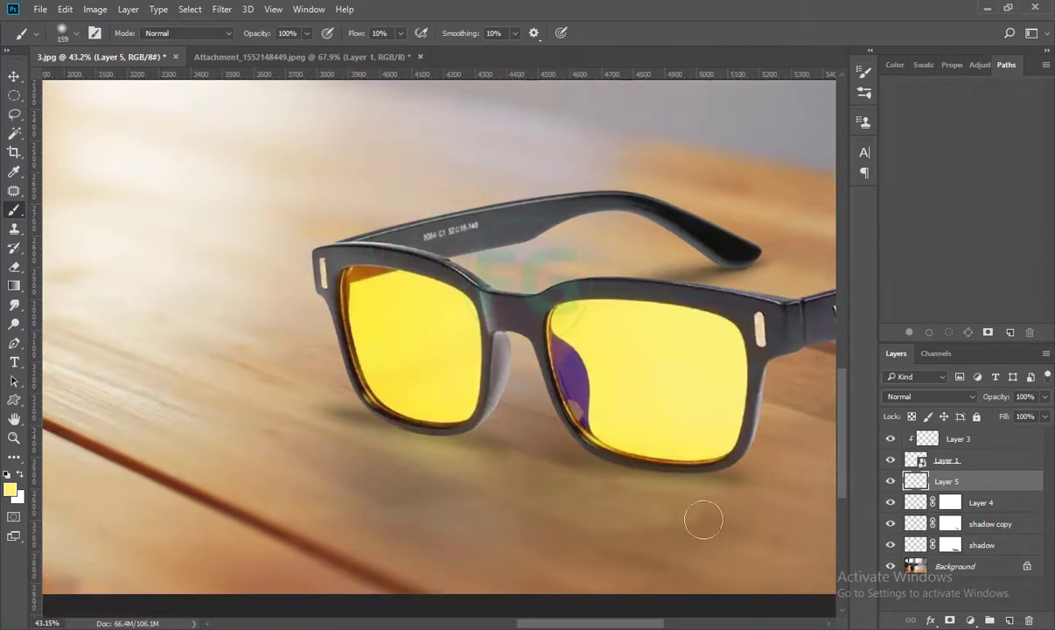
{"action": "right_click", "coordinate": [620, 462], "text": "alt"}
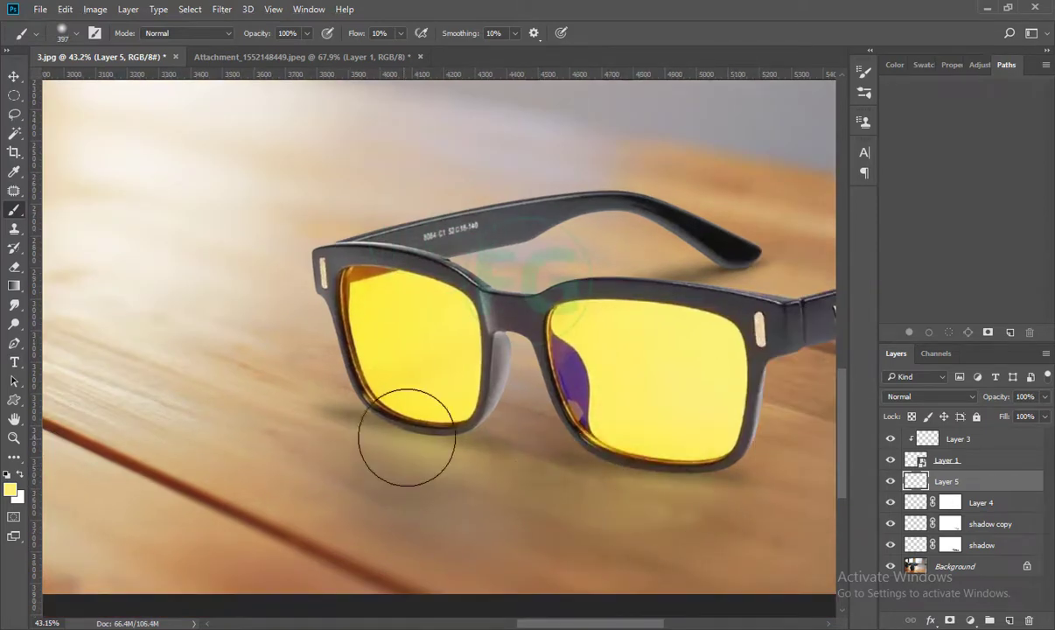
{"action": "scroll", "coordinate": [390, 495], "scroll_direction": "down", "scroll_amount": 5}
{"action": "scroll", "coordinate": [714, 521], "scroll_direction": "up", "scroll_amount": 1}
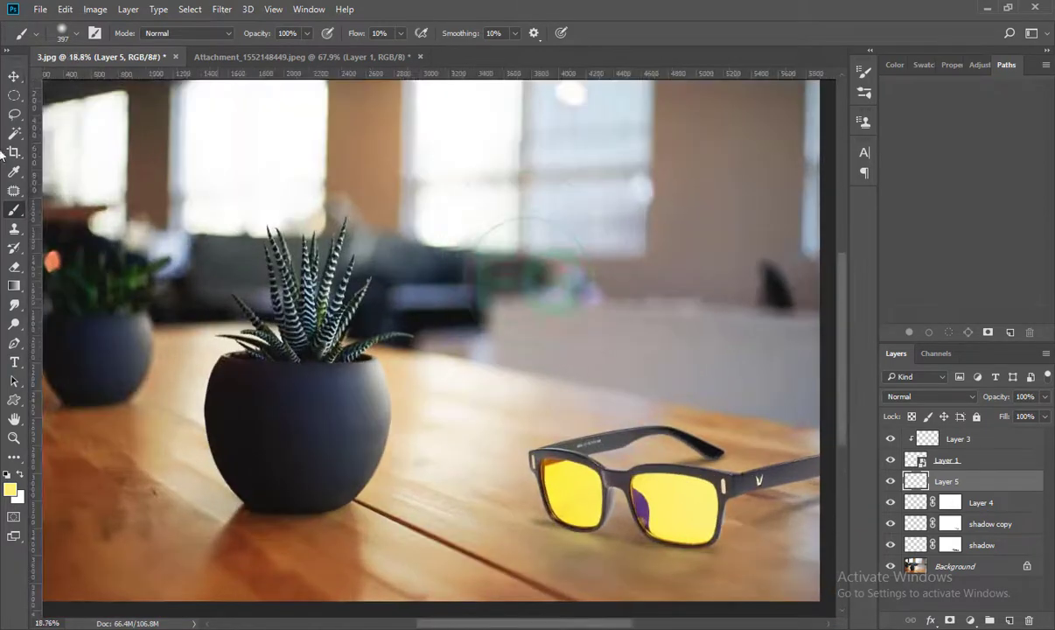
Step: Duplicate the glasses layer, Layer 1, into a new Layer 6 above it
{"action": "key", "text": "v"}
{"action": "left_click", "coordinate": [950, 461]}
{"action": "key", "text": "ctrl+shift+alt+n"}
Step: Flip the glasses copy vertically, then rotate and skew it into a reflection under the frames
{"action": "left_click", "coordinate": [952, 483]}
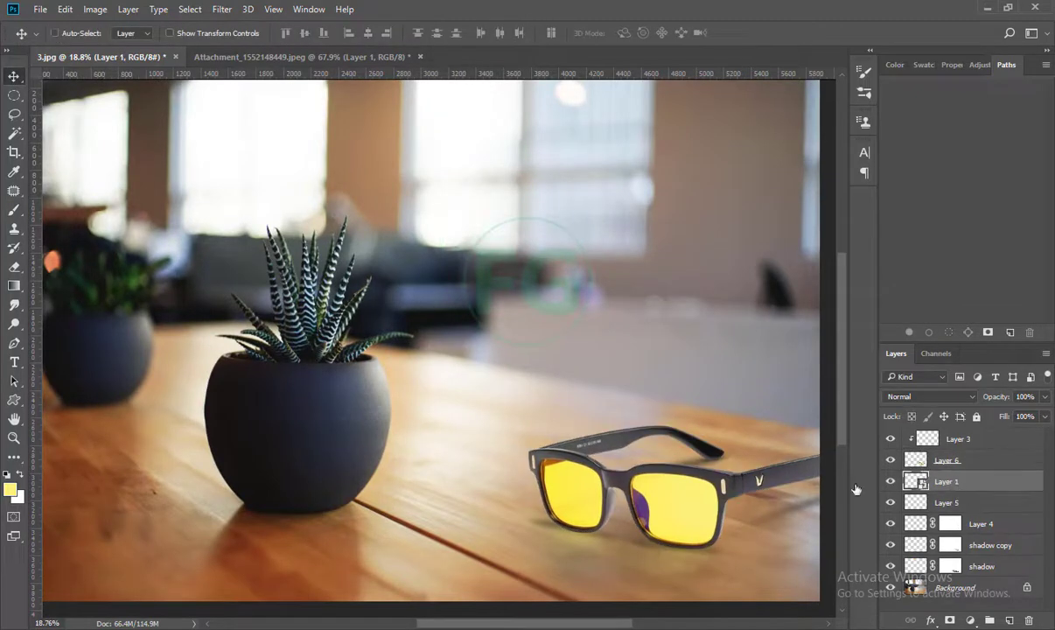
{"action": "key", "text": "ctrl+t"}
{"action": "right_click", "coordinate": [683, 501]}
{"action": "left_click", "coordinate": [706, 533]}
{"action": "left_click_drag", "start_coordinate": [527, 499], "coordinate": [561, 534]}
{"action": "scroll", "coordinate": [633, 593], "scroll_direction": "down", "scroll_amount": 1}
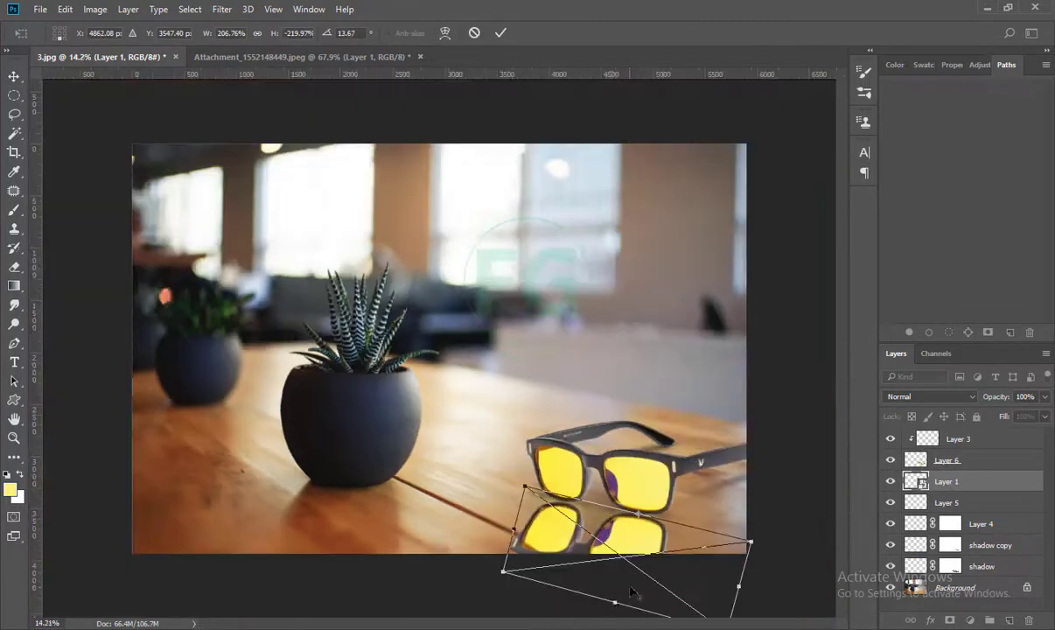
{"action": "left_click_drag", "start_coordinate": [617, 604], "coordinate": [656, 588]}
{"action": "left_click_drag", "start_coordinate": [751, 542], "coordinate": [758, 544]}
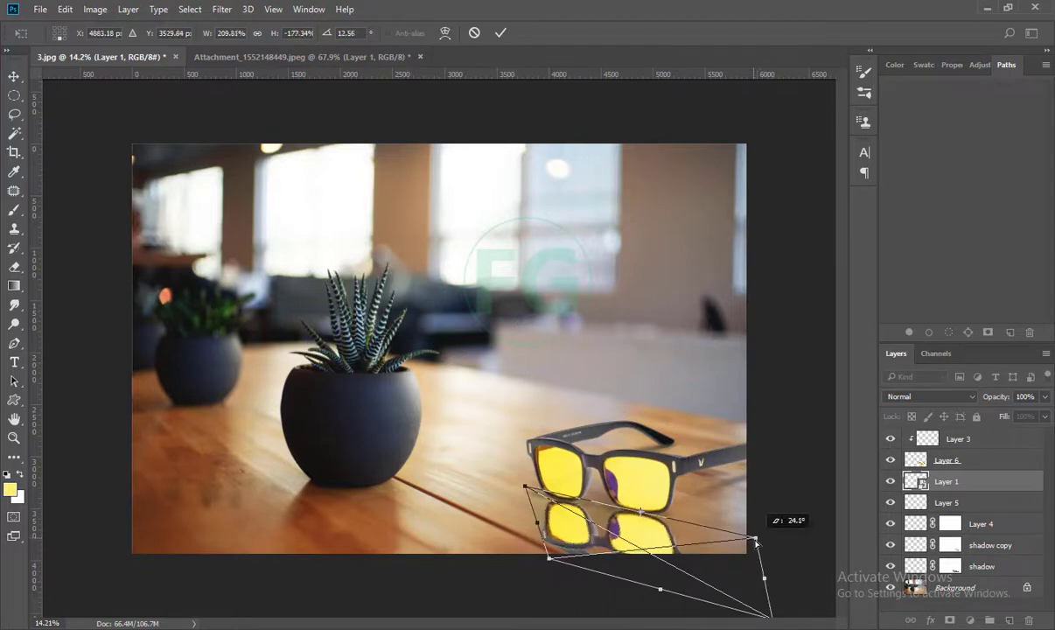
{"action": "key", "text": "Return"}
Step: Re-transform the reflection, pulling its corners outward and stretching it taller
{"action": "scroll", "coordinate": [613, 490], "scroll_direction": "up", "scroll_amount": 2}
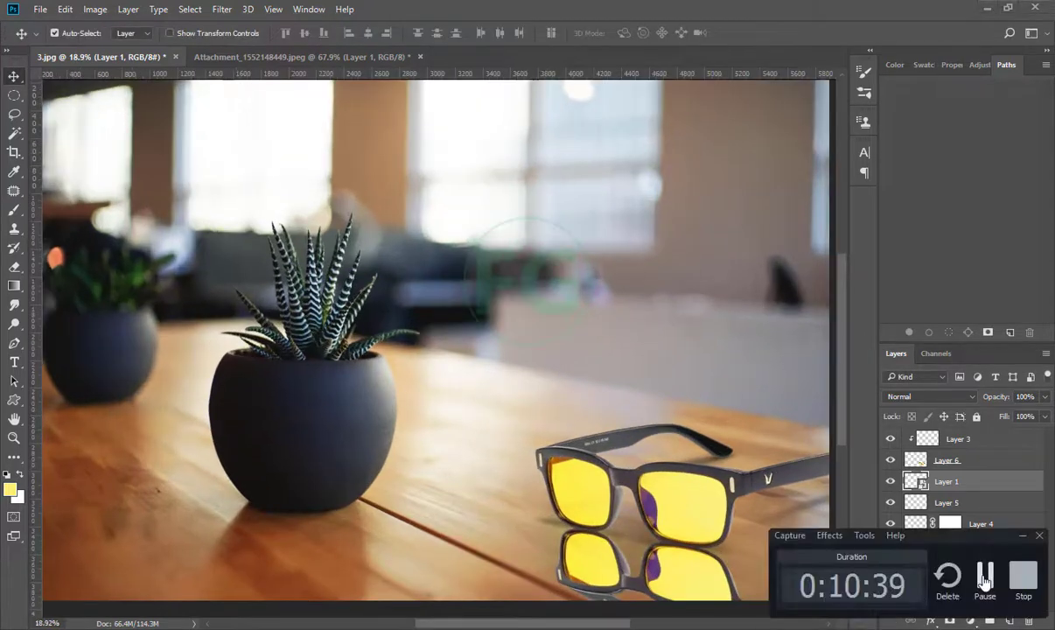
{"action": "scroll", "coordinate": [557, 431], "scroll_direction": "up", "scroll_amount": 2}
{"action": "key", "text": "ctrl+t"}
{"action": "left_click_drag", "start_coordinate": [412, 502], "coordinate": [377, 502]}
{"action": "scroll", "coordinate": [647, 443], "scroll_direction": "down", "scroll_amount": 2}
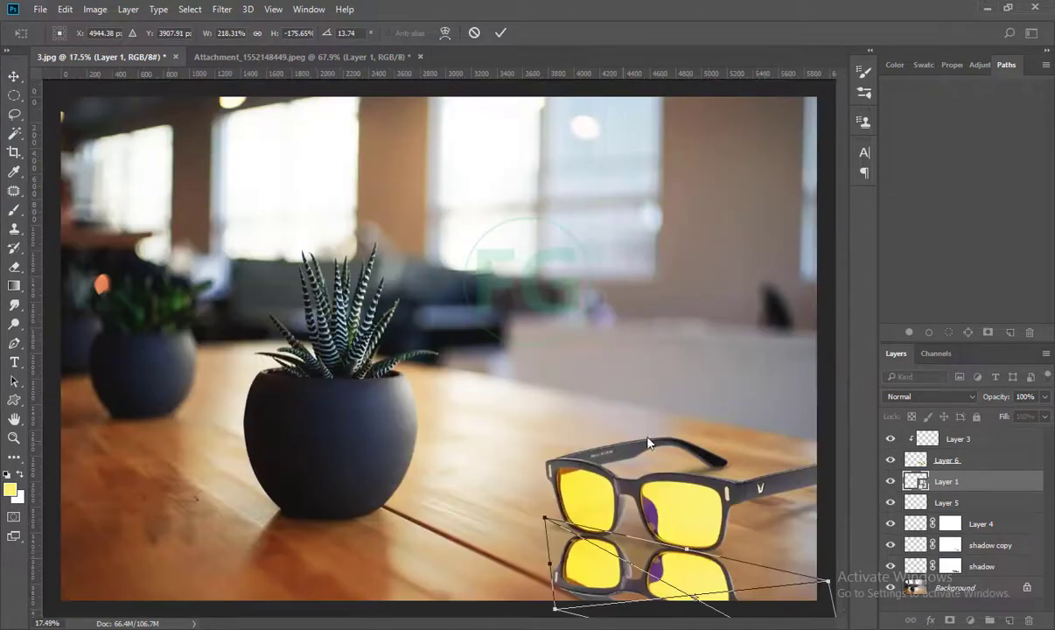
{"action": "left_click_drag", "start_coordinate": [826, 578], "coordinate": [831, 576]}
{"action": "scroll", "coordinate": [676, 588], "scroll_direction": "down", "scroll_amount": 1}
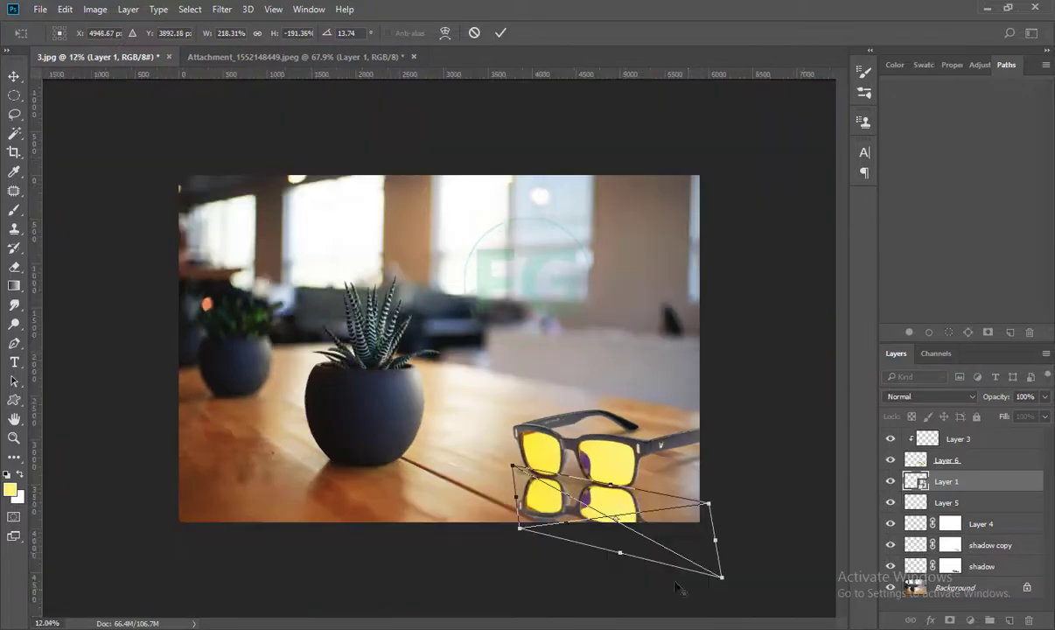
{"action": "left_click_drag", "start_coordinate": [620, 556], "coordinate": [621, 564]}
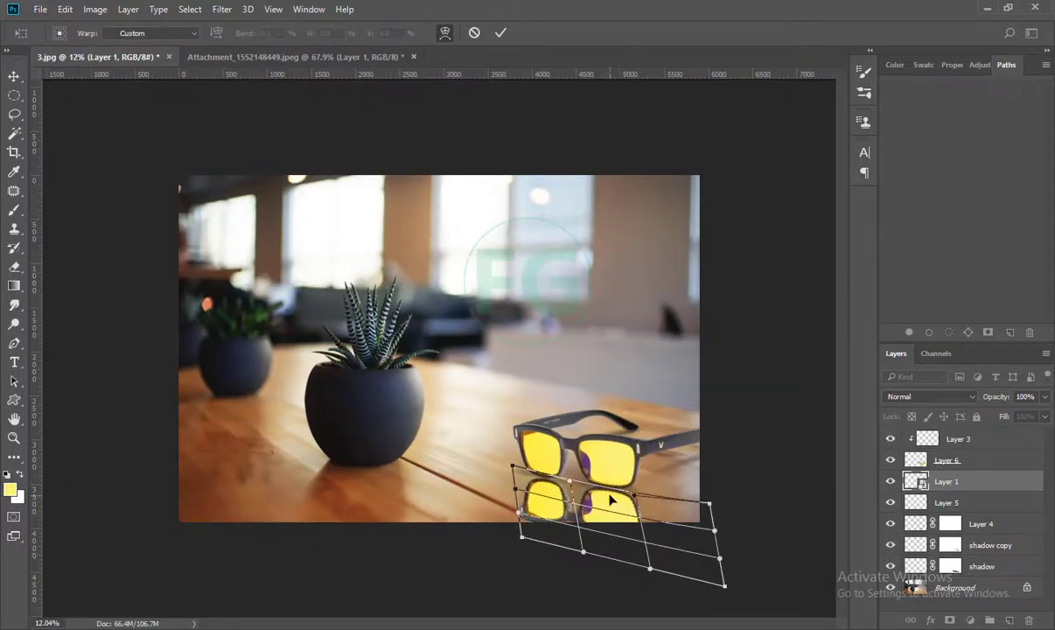
{"action": "scroll", "coordinate": [608, 498], "scroll_direction": "up", "scroll_amount": 3}
{"action": "scroll", "coordinate": [613, 490], "scroll_direction": "down", "scroll_amount": 2}
Step: Warp the reflection's top, left and lower-left edges to curve under the lenses, then add Layer 7
{"action": "mouse_move", "coordinate": [672, 417]}
{"action": "left_mouse_down"}
{"action": "mouse_move", "coordinate": [846, 419]}
{"action": "mouse_move", "coordinate": [791, 402]}
{"action": "left_mouse_up"}
{"action": "left_click_drag", "start_coordinate": [383, 348], "coordinate": [385, 337]}
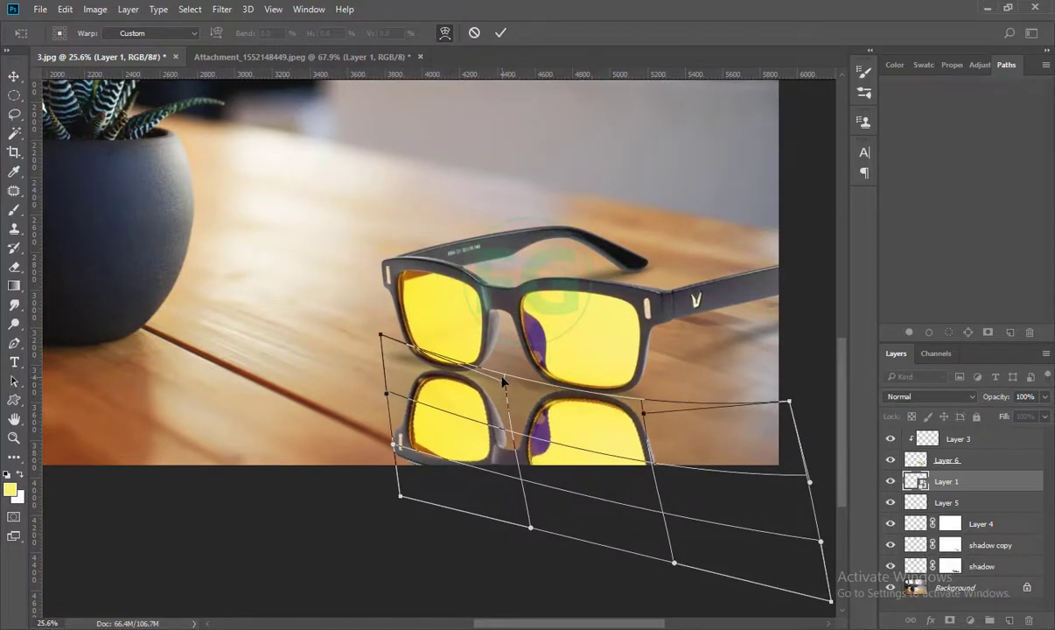
{"action": "mouse_move", "coordinate": [400, 495]}
{"action": "left_mouse_down"}
{"action": "mouse_move", "coordinate": [457, 506]}
{"action": "mouse_move", "coordinate": [445, 511]}
{"action": "left_mouse_up"}
{"action": "left_click_drag", "start_coordinate": [644, 412], "coordinate": [640, 424]}
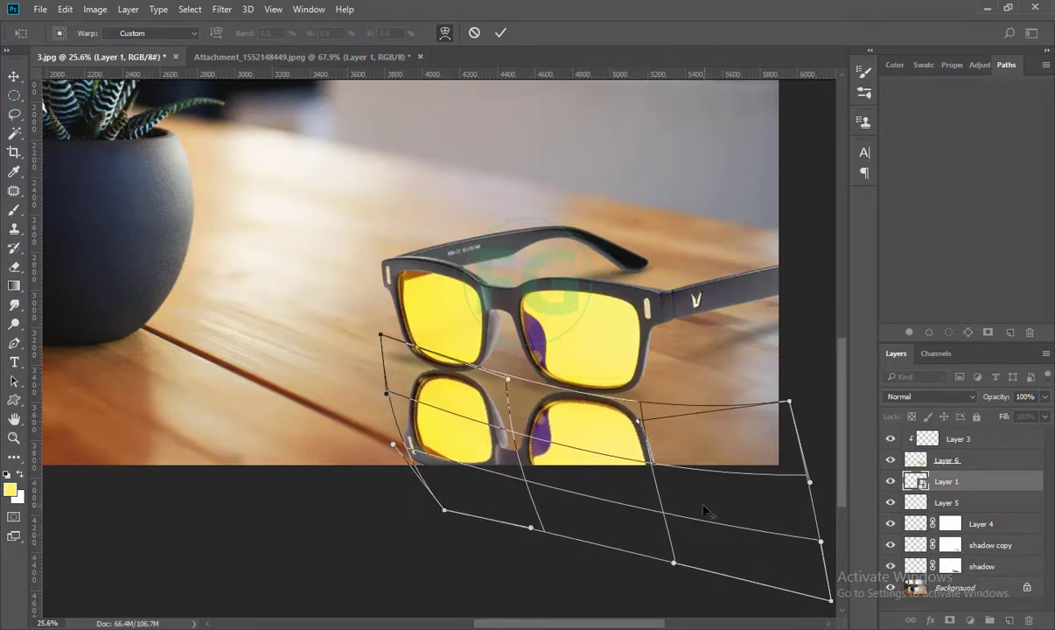
{"action": "key", "text": "ctrl+0"}
{"action": "key", "text": "Return"}
Step: Fill the reflection outline with black on Layer 7, deselect, and remove a trial layer mask
{"action": "left_click", "coordinate": [891, 503]}
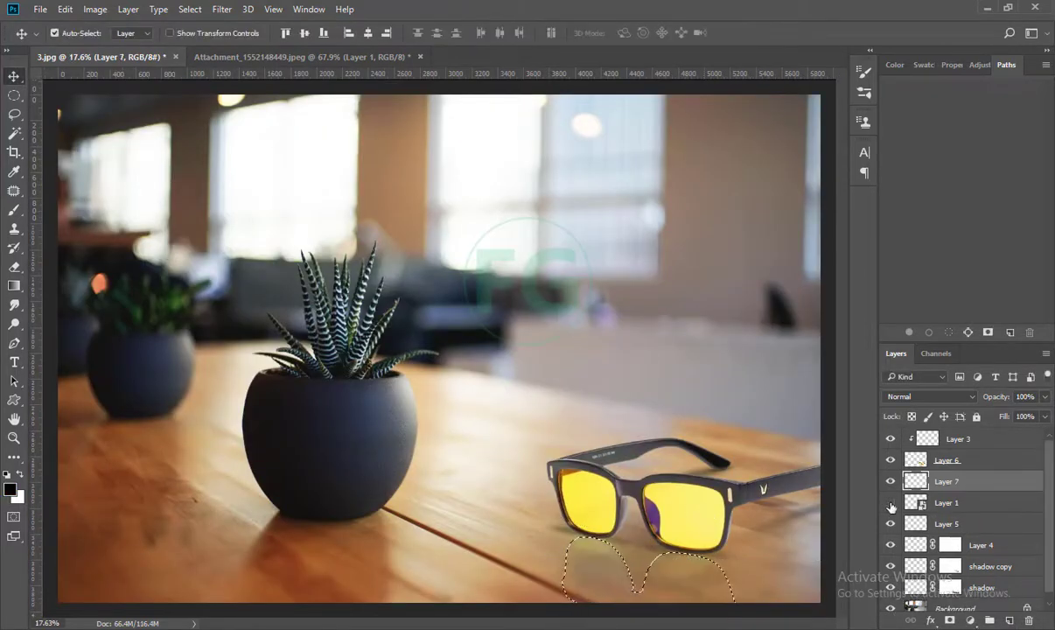
{"action": "key", "text": "alt+BackSpace"}
{"action": "key", "text": "ctrl+d"}
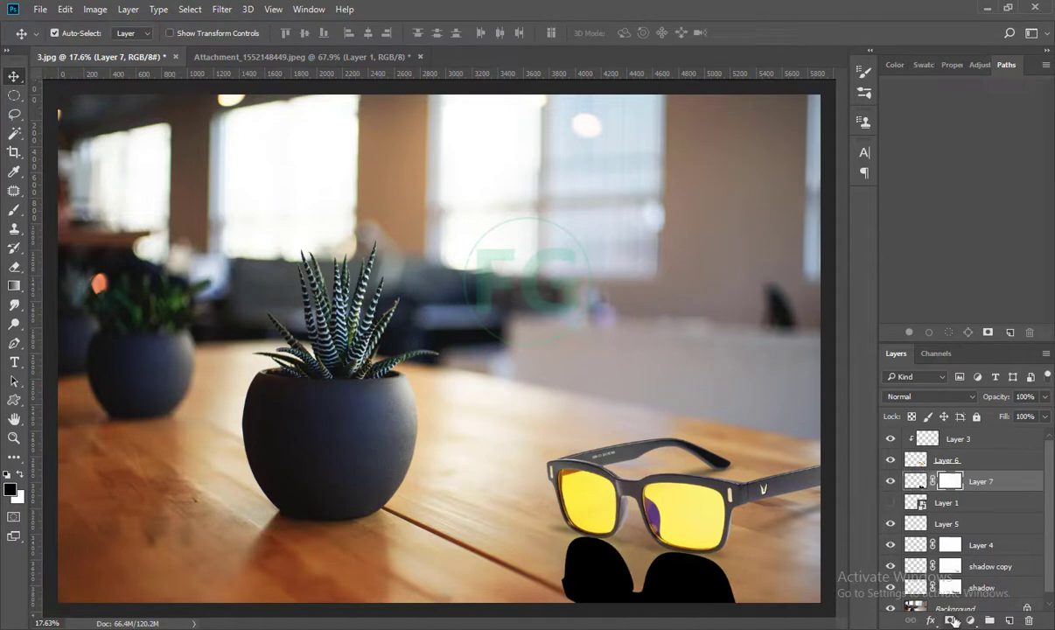
{"action": "left_click", "coordinate": [949, 621]}
{"action": "key", "text": "g"}
{"action": "key", "text": "ctrl+minus"}
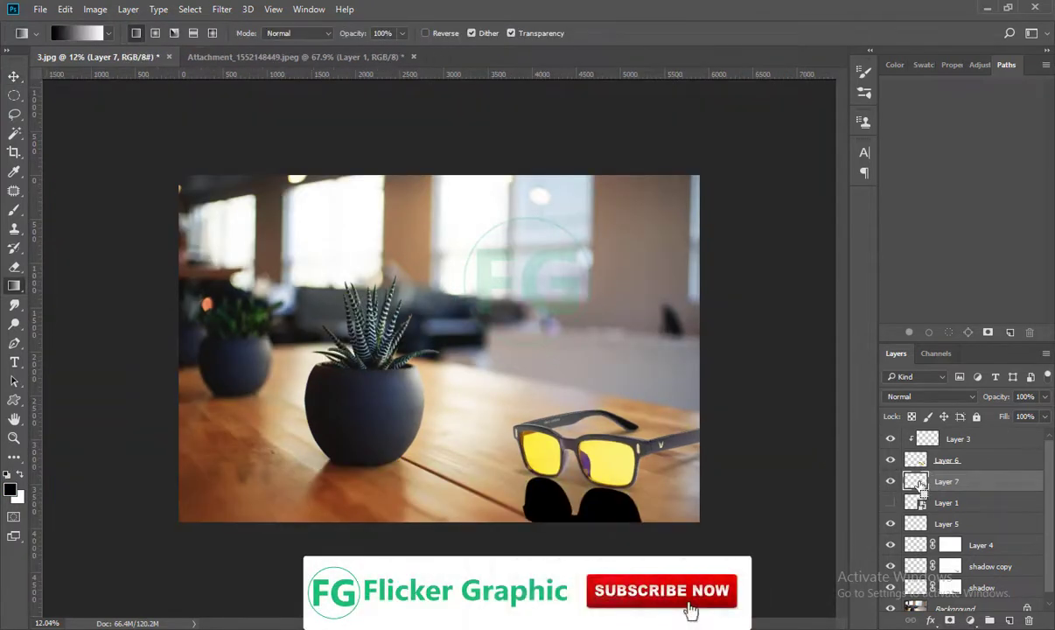
{"action": "right_click", "coordinate": [929, 480]}
{"action": "left_click", "coordinate": [221, 9]}
Step: Blur the black shadow about 22 px with Gaussian Blur and fade it with a new mask
{"action": "left_click", "coordinate": [467, 226]}
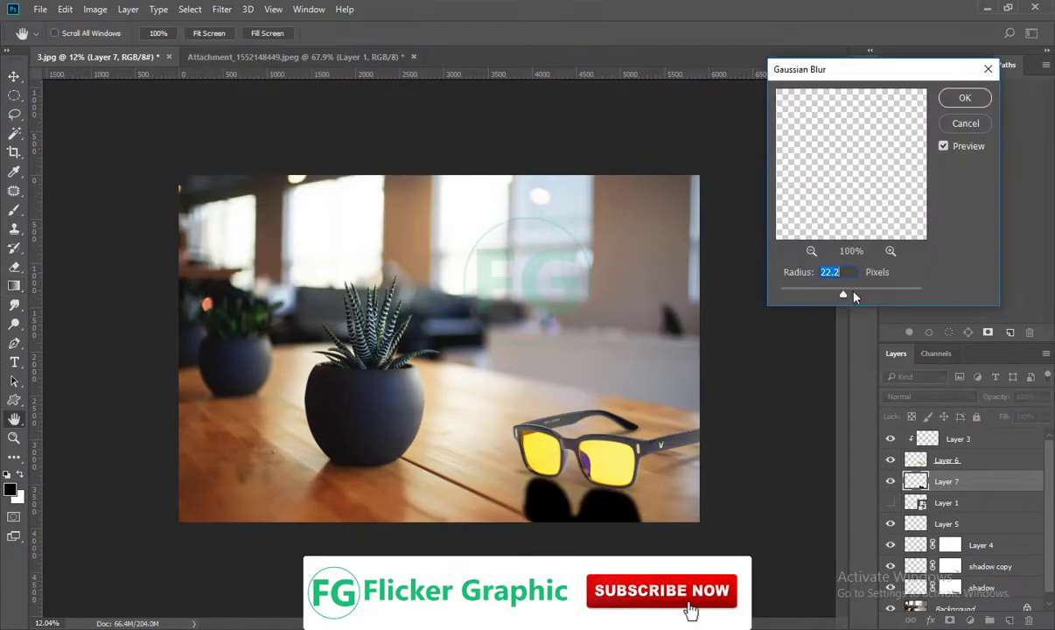
{"action": "left_click_drag", "start_coordinate": [784, 293], "coordinate": [853, 292]}
{"action": "left_click", "coordinate": [966, 101]}
{"action": "left_click", "coordinate": [950, 621]}
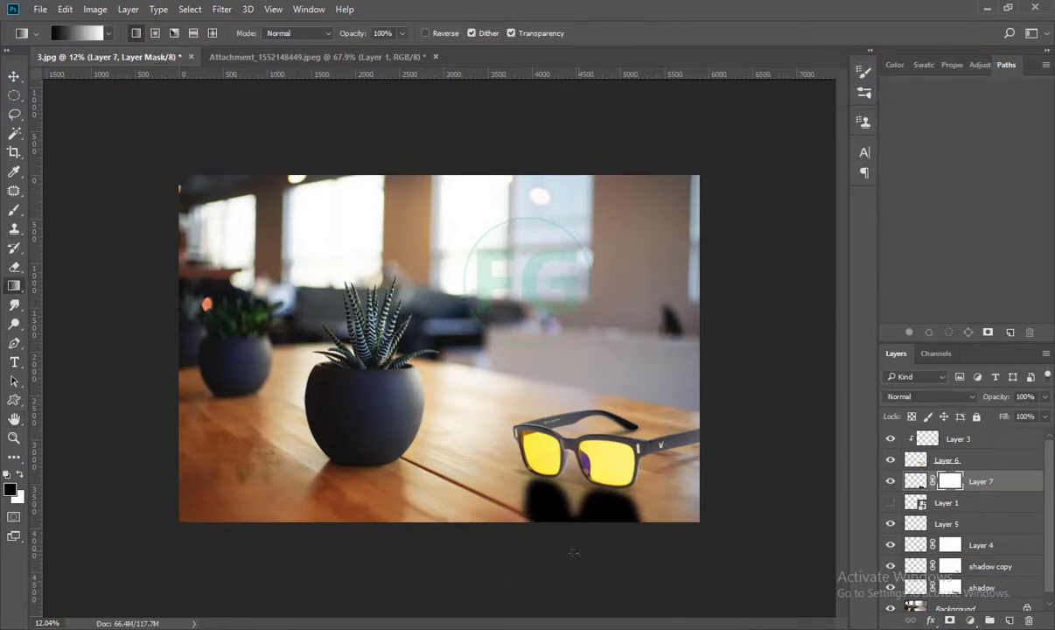
{"action": "key", "text": "ctrl+z"}
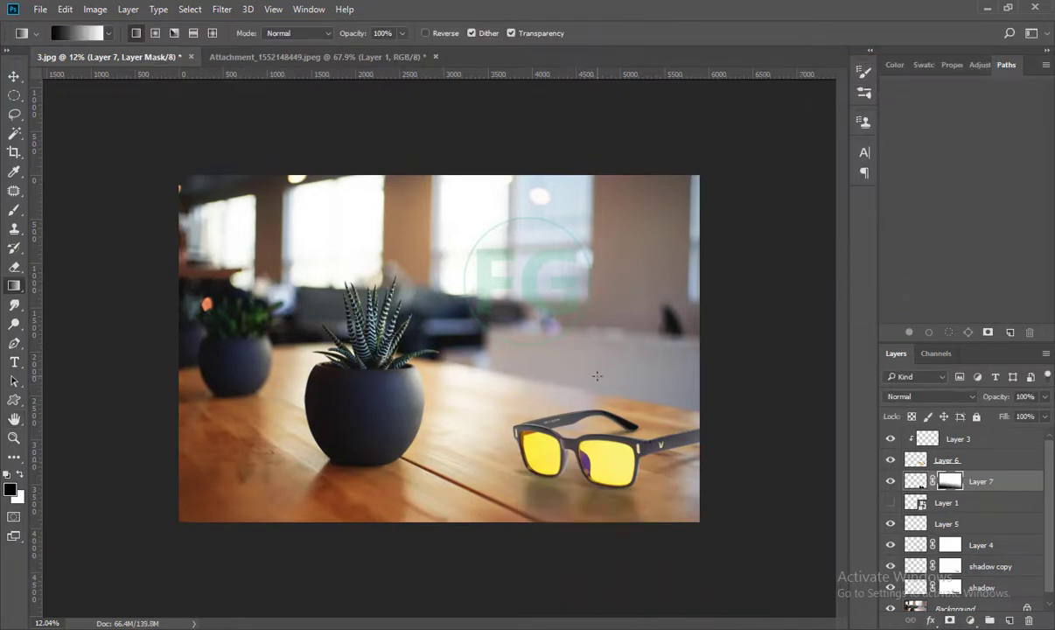
{"action": "key", "text": "ctrl+z"}
{"action": "key", "text": "ctrl+z"}
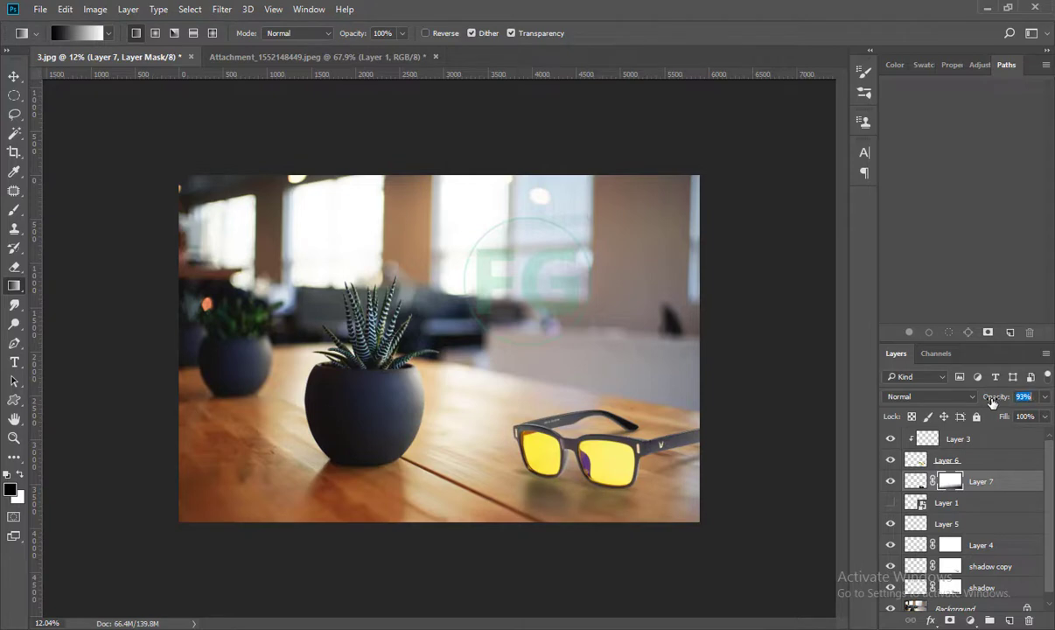
{"action": "scroll", "coordinate": [490, 394], "scroll_direction": "up", "scroll_amount": 3}
{"action": "key", "text": "ctrl+t"}
Step: Add a new contact-shadow layer and set the brush size from 19 px to 52 px
{"action": "key", "text": "Return"}
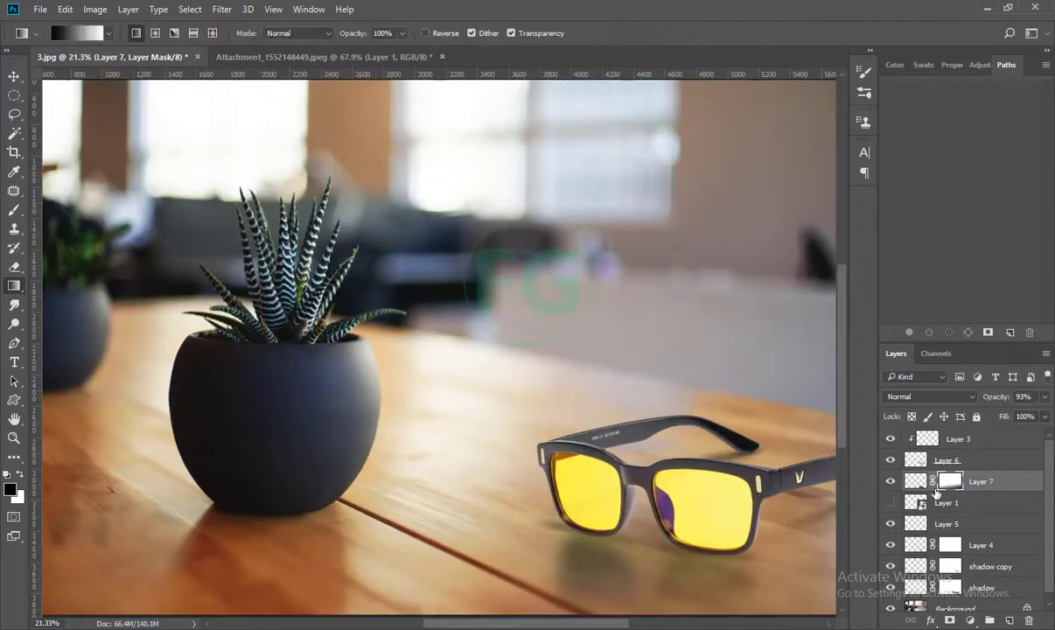
{"action": "left_click", "coordinate": [1009, 620]}
{"action": "key", "text": "b"}
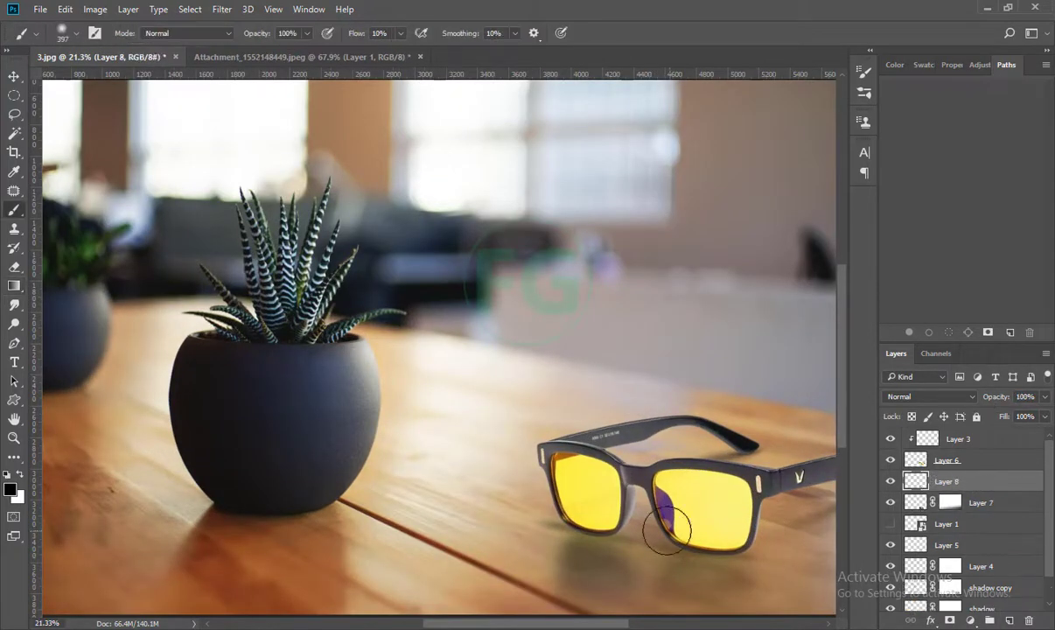
{"action": "scroll", "coordinate": [681, 507], "scroll_direction": "up", "scroll_amount": 3}
{"action": "left_click_drag", "start_coordinate": [358, 460], "coordinate": [311, 478]}
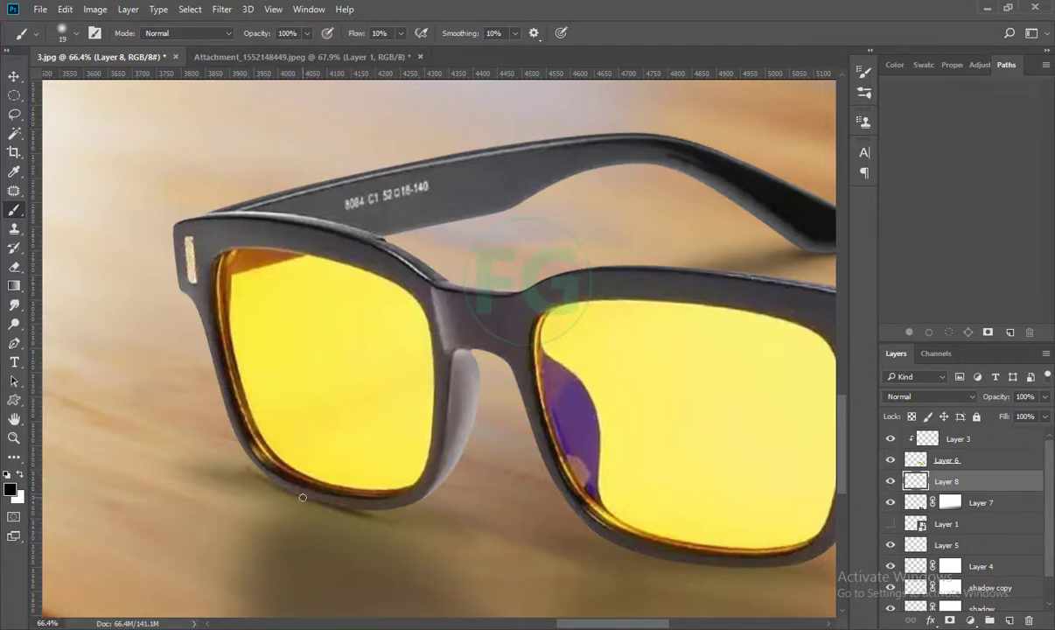
{"action": "left_click_drag", "start_coordinate": [358, 479], "coordinate": [342, 501]}
{"action": "scroll", "coordinate": [292, 480], "scroll_direction": "down", "scroll_amount": 2}
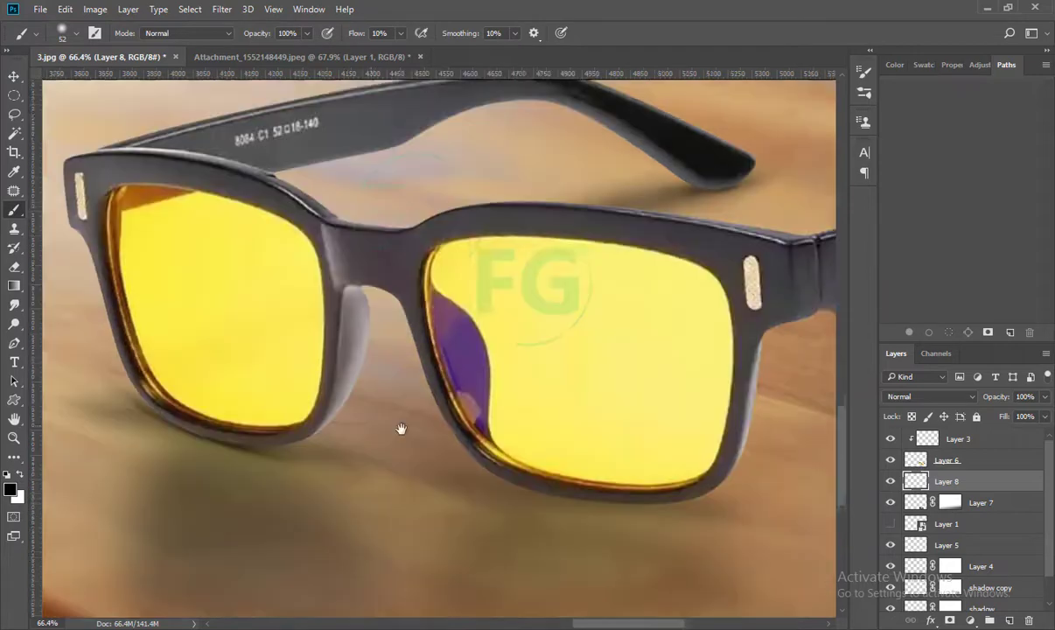
{"action": "scroll", "coordinate": [399, 428], "scroll_direction": "right", "scroll_amount": 3}
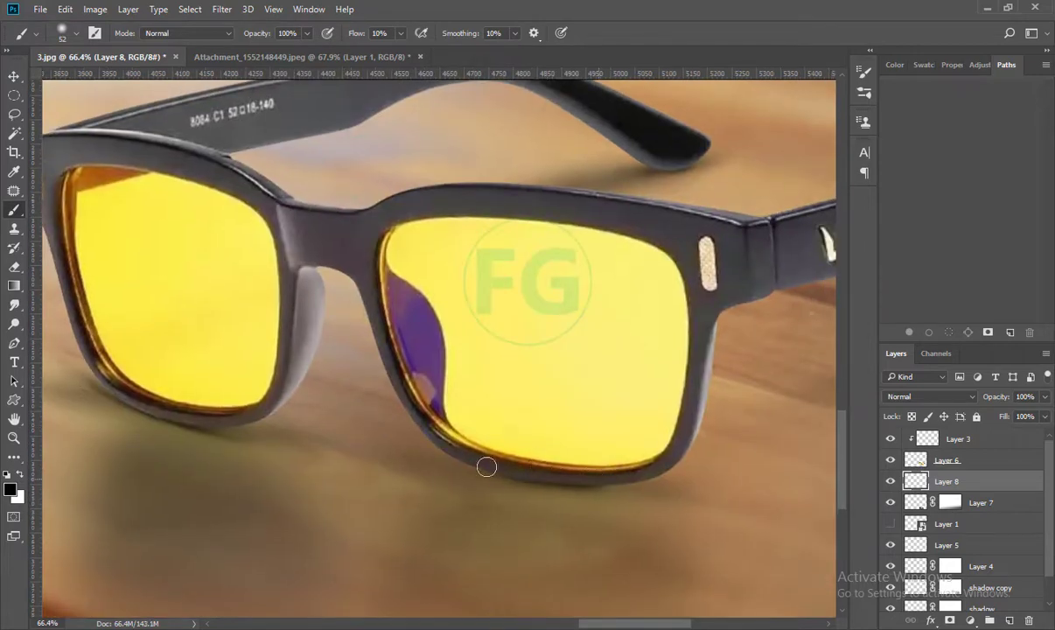
Step: Paint soft dark shading along the right lens rim and add a layer mask
{"action": "left_click_drag", "start_coordinate": [379, 453], "coordinate": [643, 482]}
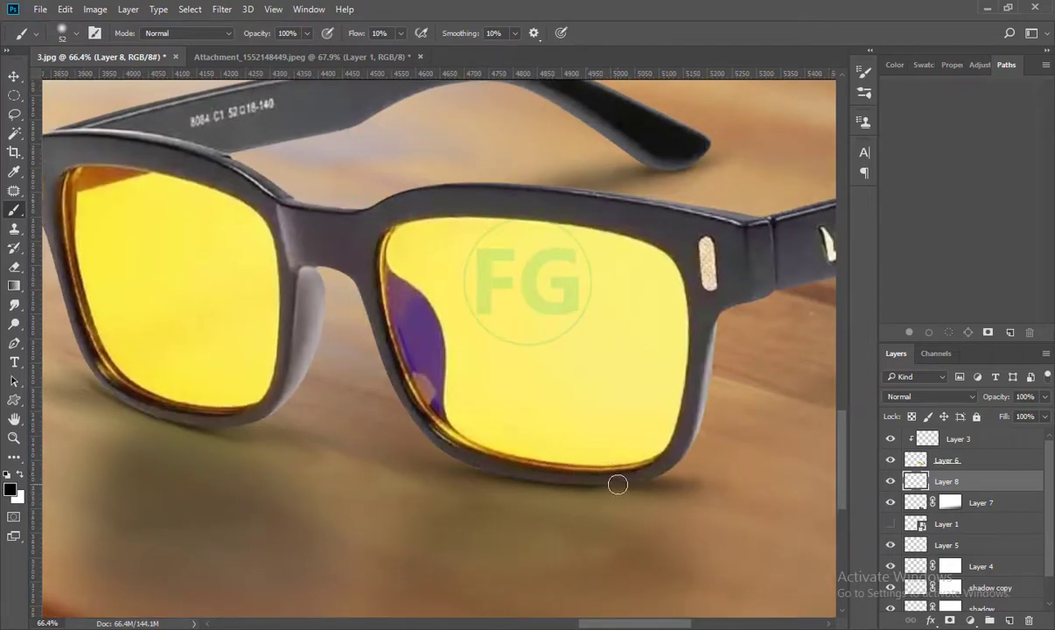
{"action": "scroll", "coordinate": [427, 448], "scroll_direction": "down", "scroll_amount": 4}
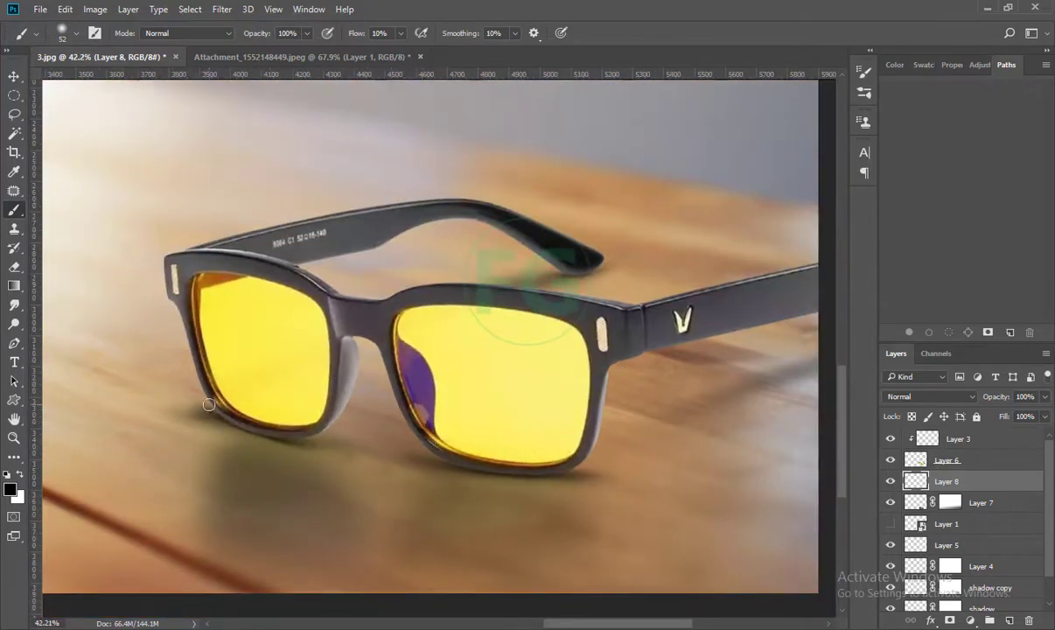
{"action": "scroll", "coordinate": [209, 405], "scroll_direction": "down", "scroll_amount": 3}
{"action": "scroll", "coordinate": [377, 499], "scroll_direction": "down", "scroll_amount": 2}
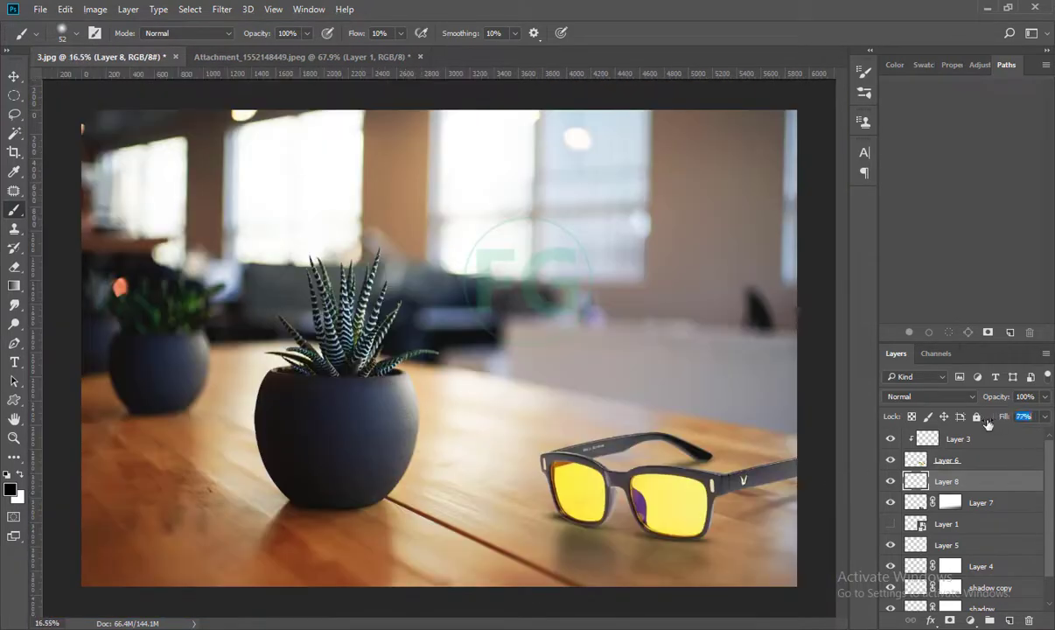
{"action": "left_click", "coordinate": [950, 620]}
Step: Delete the unused Layer 6
{"action": "scroll", "coordinate": [570, 531], "scroll_direction": "up", "scroll_amount": 2}
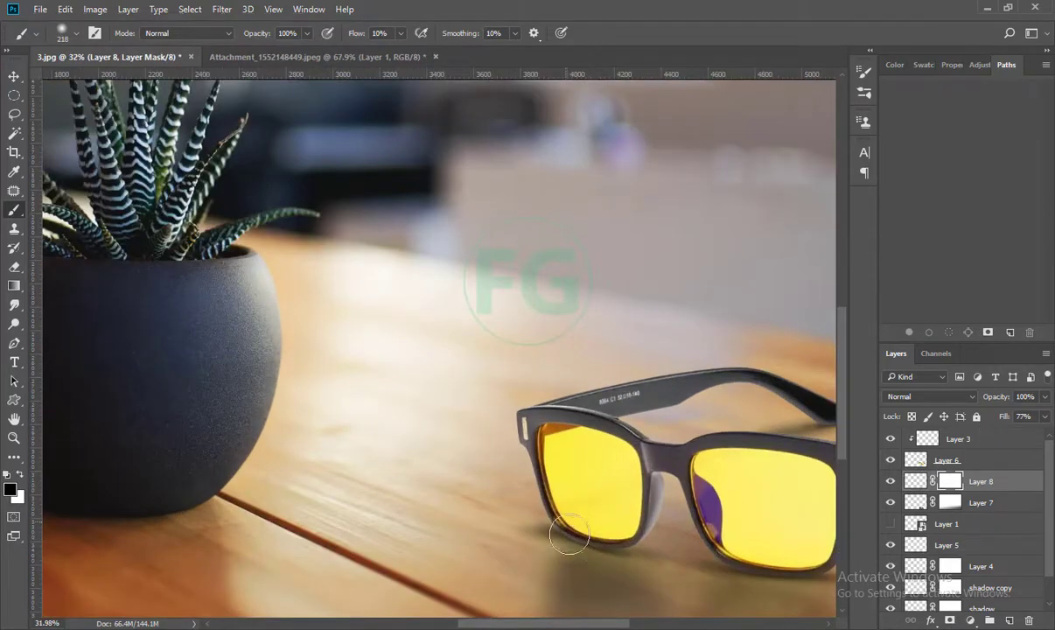
{"action": "scroll", "coordinate": [628, 509], "scroll_direction": "down", "scroll_amount": 3}
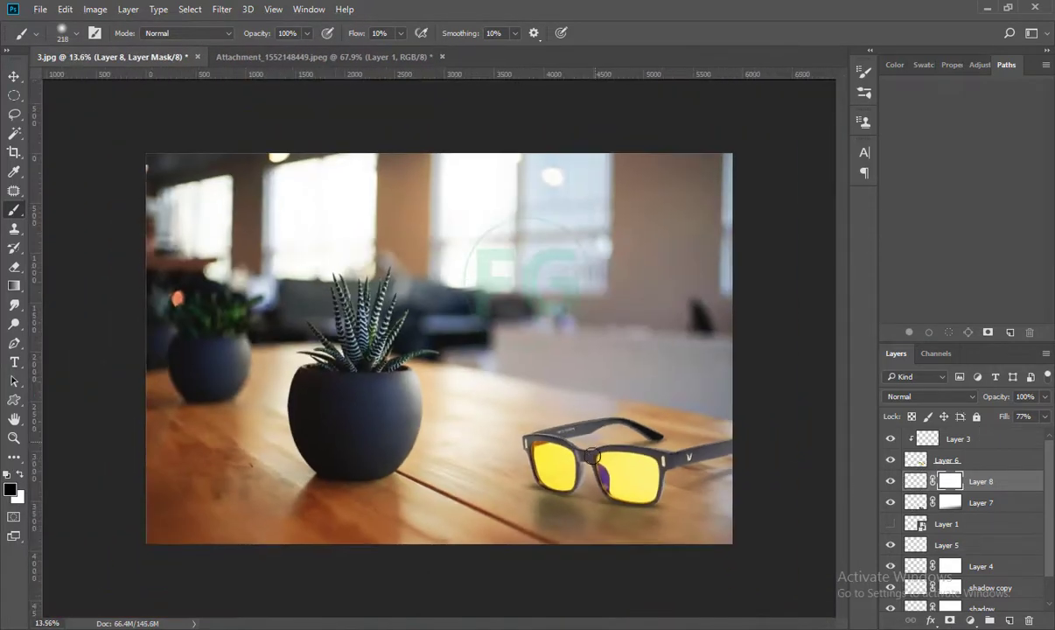
{"action": "scroll", "coordinate": [749, 425], "scroll_direction": "up", "scroll_amount": 1}
{"action": "left_click", "coordinate": [950, 457]}
{"action": "key", "text": "Delete"}
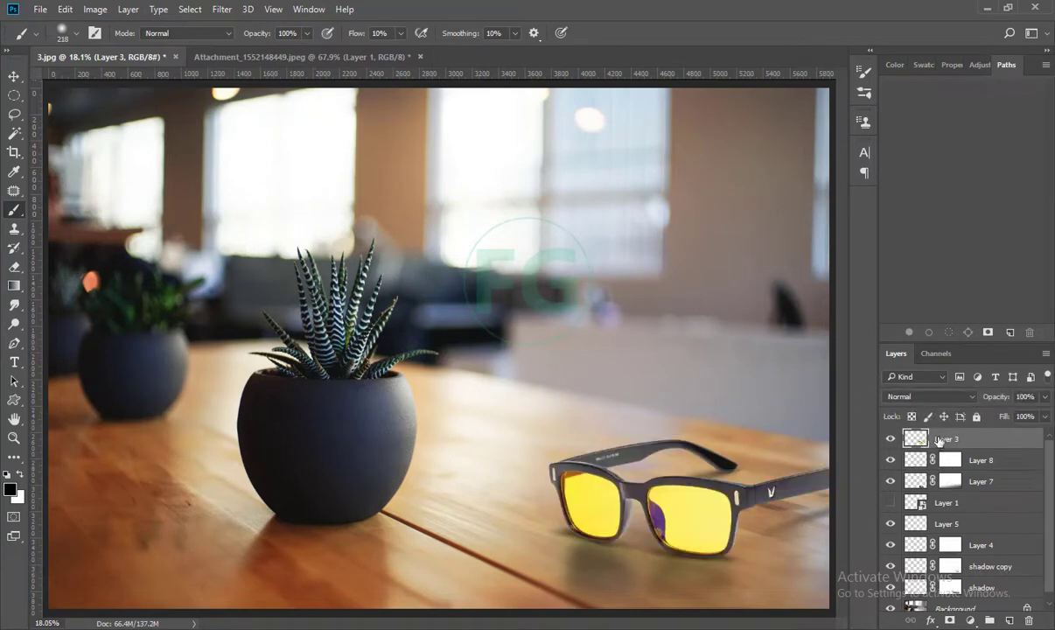
Step: Convert Layer 3 to a smart object and apply a 9.2 px Gaussian Blur
{"action": "right_click", "coordinate": [939, 441]}
{"action": "left_click", "coordinate": [665, 261]}
{"action": "left_click", "coordinate": [222, 9]}
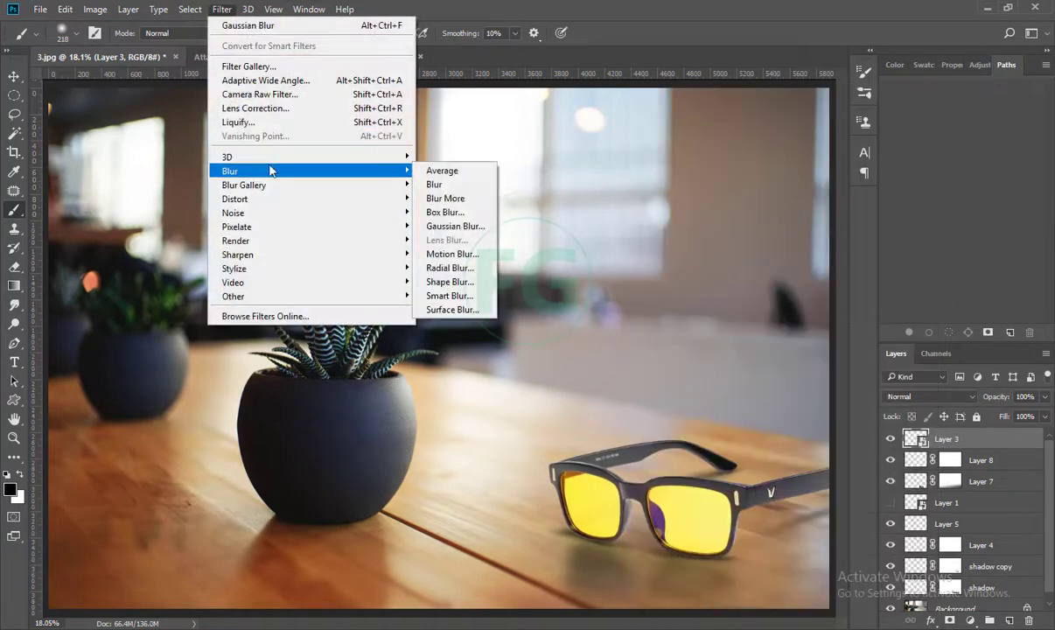
{"action": "left_click", "coordinate": [455, 226]}
{"action": "mouse_move", "coordinate": [842, 295]}
{"action": "left_mouse_down"}
{"action": "mouse_move", "coordinate": [819, 295]}
{"action": "mouse_move", "coordinate": [838, 295]}
{"action": "left_mouse_up"}
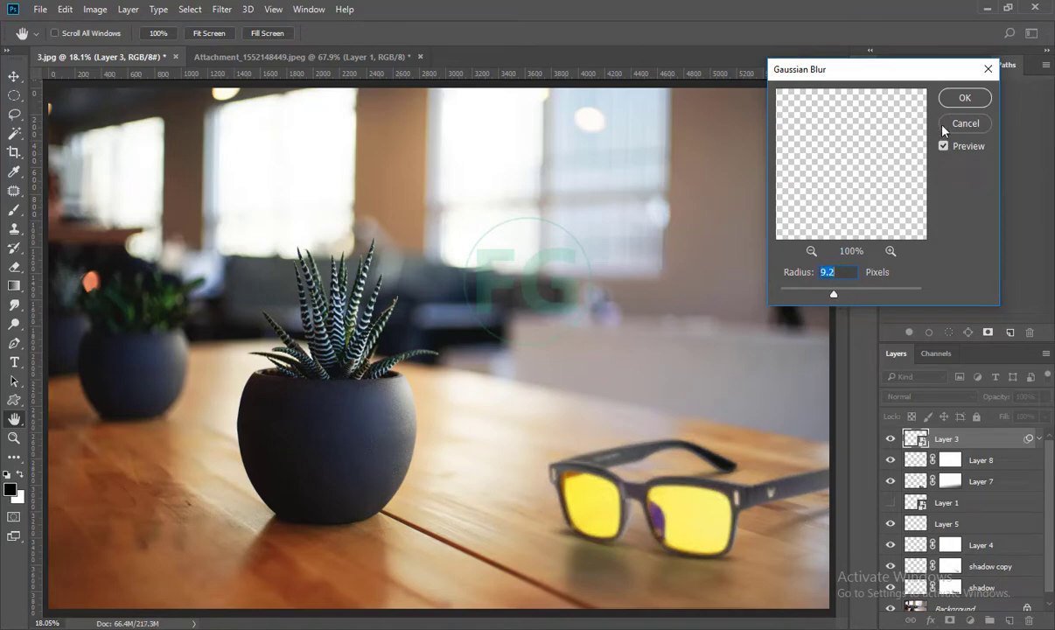
{"action": "left_click", "coordinate": [964, 97]}
Step: Invert the blur filter mask and set up a soft brush at 82% flow
{"action": "key", "text": "b"}
{"action": "left_click", "coordinate": [939, 458]}
{"action": "key", "text": "ctrl+i"}
{"action": "scroll", "coordinate": [354, 381], "scroll_direction": "up", "scroll_amount": 3}
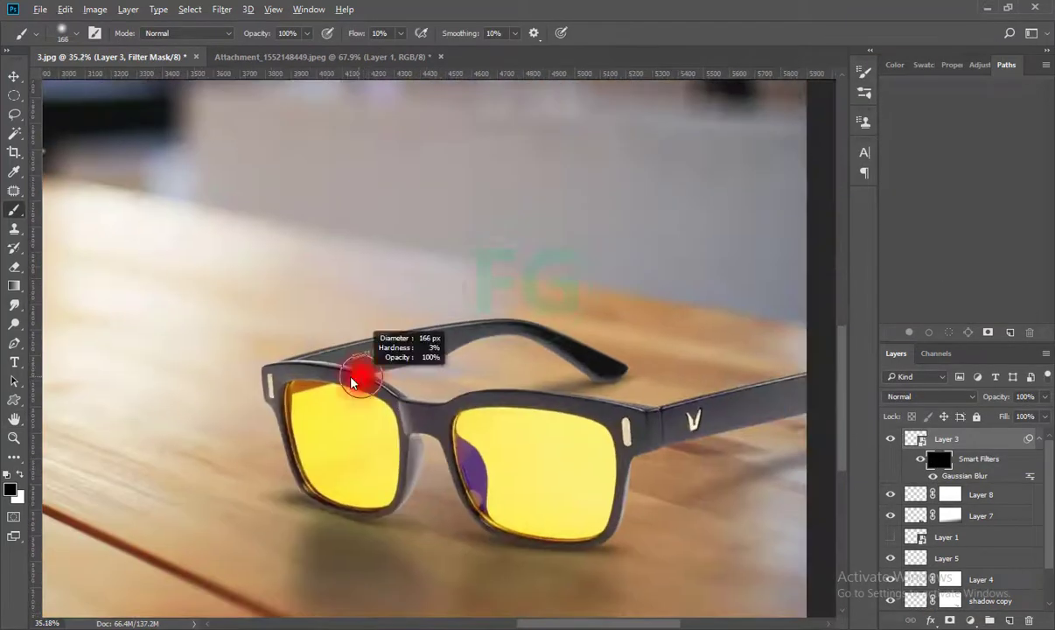
{"action": "scroll", "coordinate": [314, 366], "scroll_direction": "up", "scroll_amount": 2}
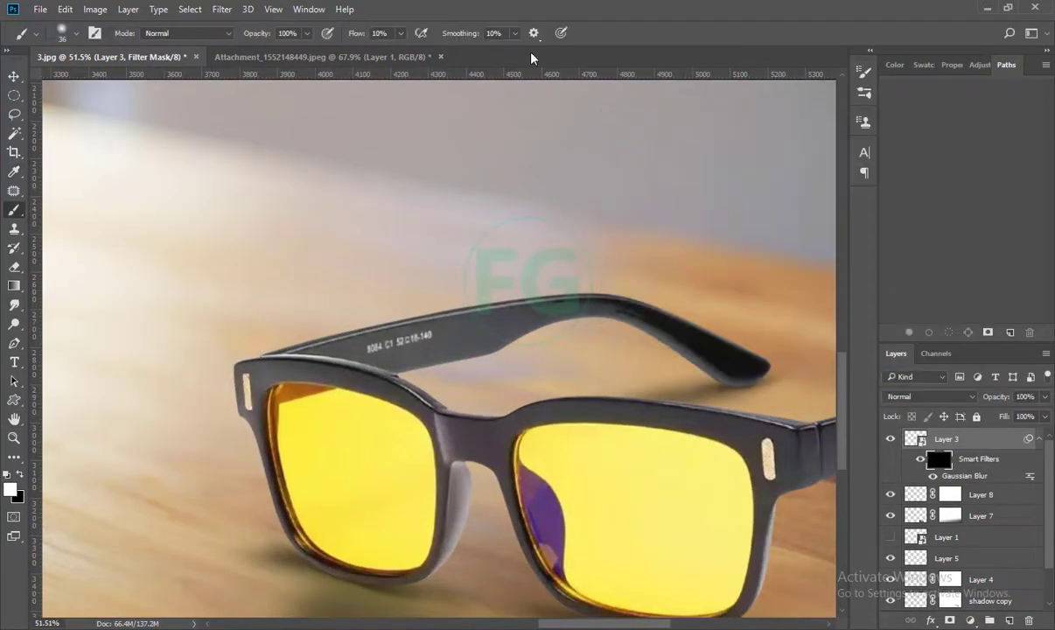
{"action": "key", "text": "shift+0"}
{"action": "scroll", "coordinate": [270, 322], "scroll_direction": "up", "scroll_amount": 3}
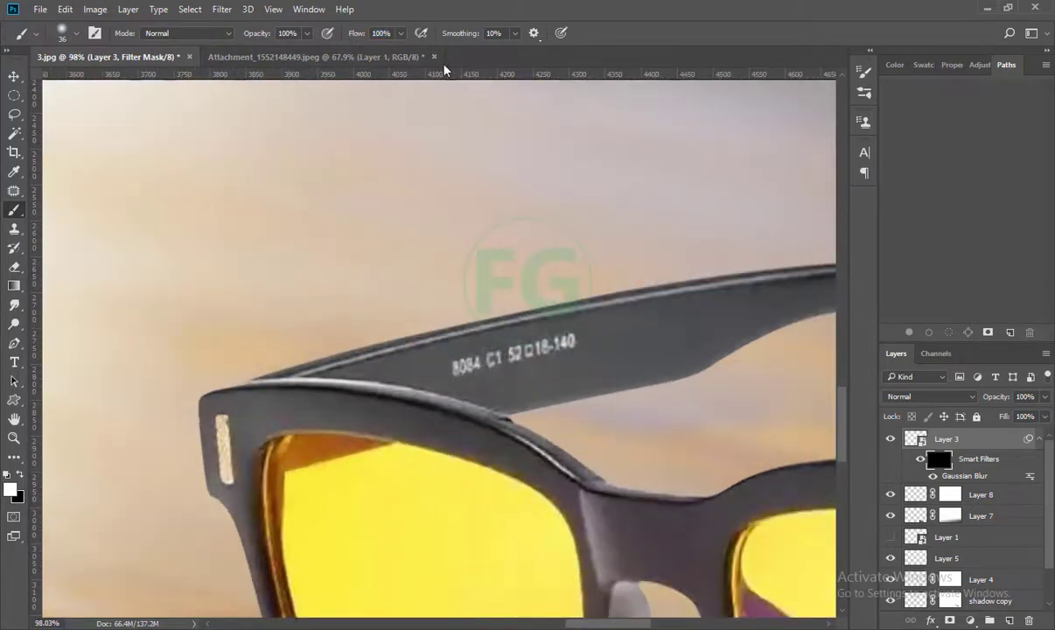
{"action": "scroll", "coordinate": [429, 332], "scroll_direction": "down", "scroll_amount": 2}
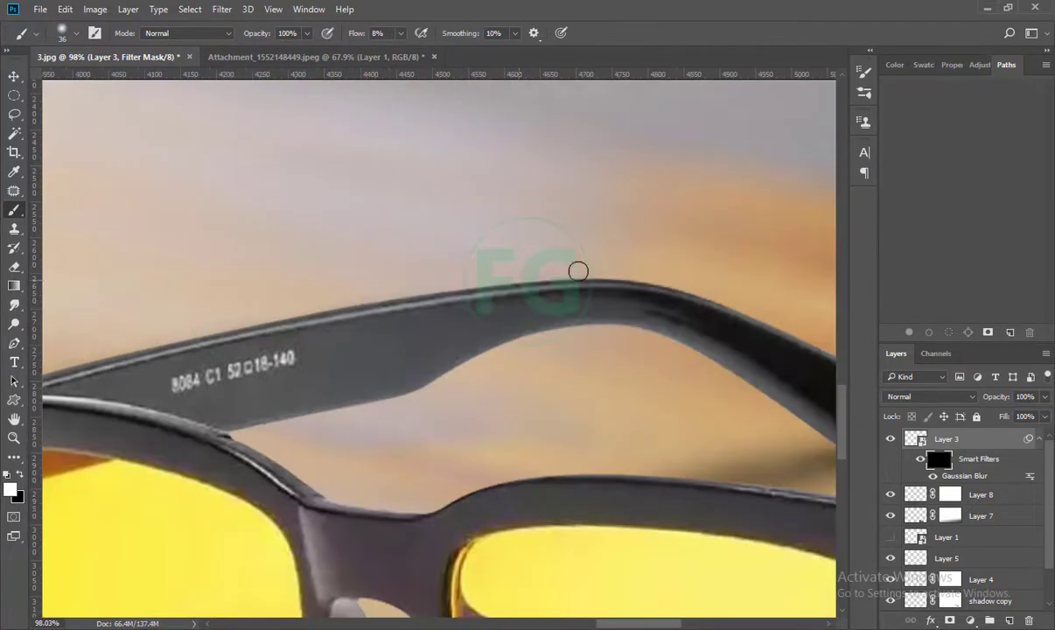
{"action": "scroll", "coordinate": [577, 271], "scroll_direction": "down", "scroll_amount": 3}
{"action": "key", "text": "shift+2"}
{"action": "scroll", "coordinate": [460, 204], "scroll_direction": "down", "scroll_amount": 2}
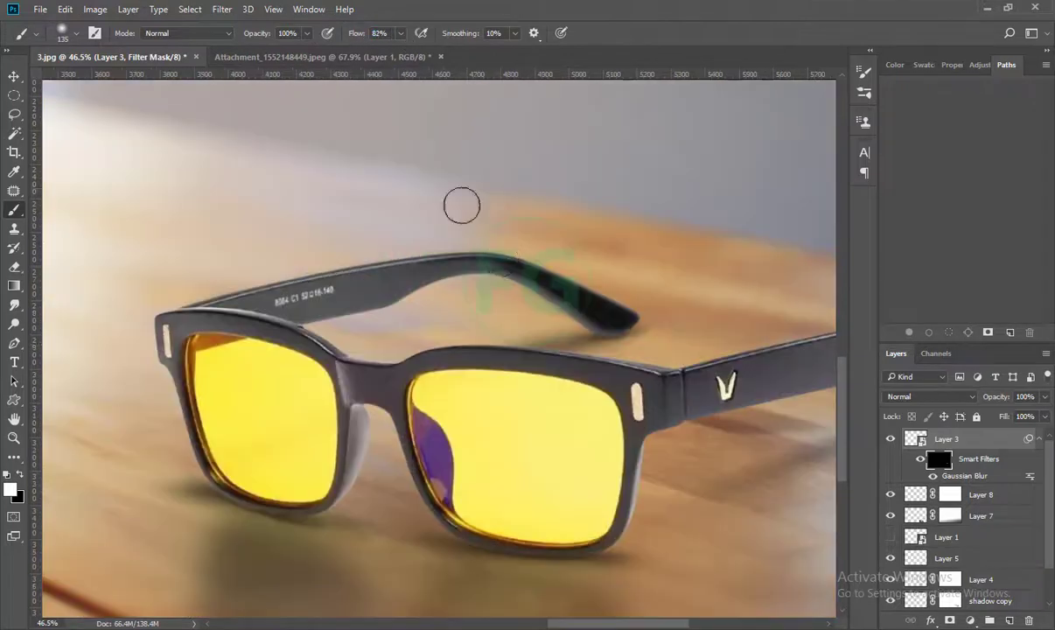
{"action": "scroll", "coordinate": [647, 306], "scroll_direction": "down", "scroll_amount": 1}
{"action": "scroll", "coordinate": [631, 313], "scroll_direction": "up", "scroll_amount": 1}
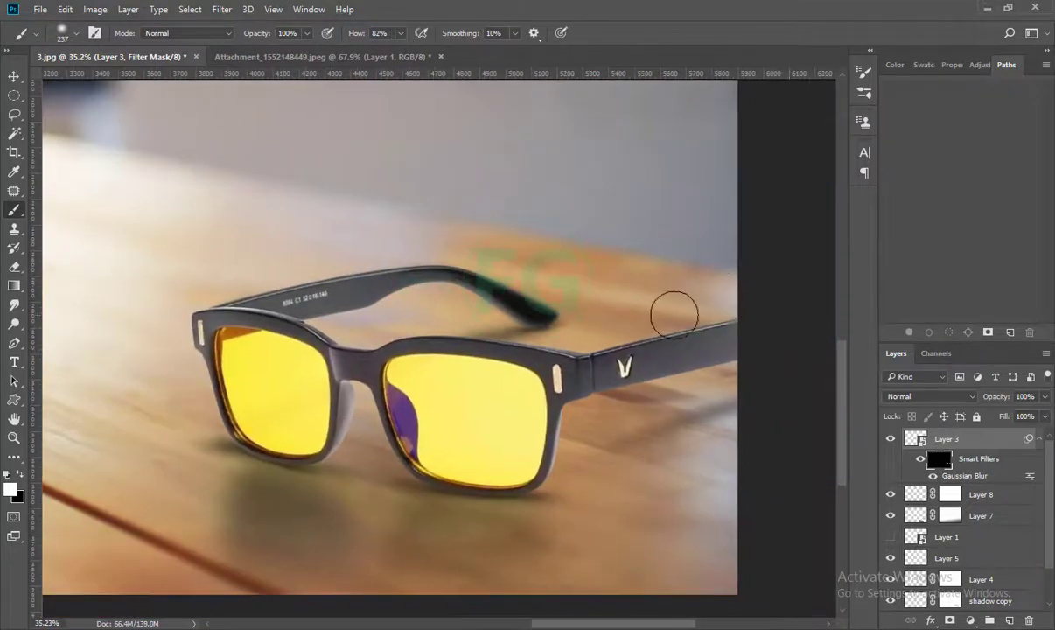
{"action": "scroll", "coordinate": [559, 303], "scroll_direction": "down", "scroll_amount": 2}
{"action": "scroll", "coordinate": [560, 302], "scroll_direction": "up", "scroll_amount": 3}
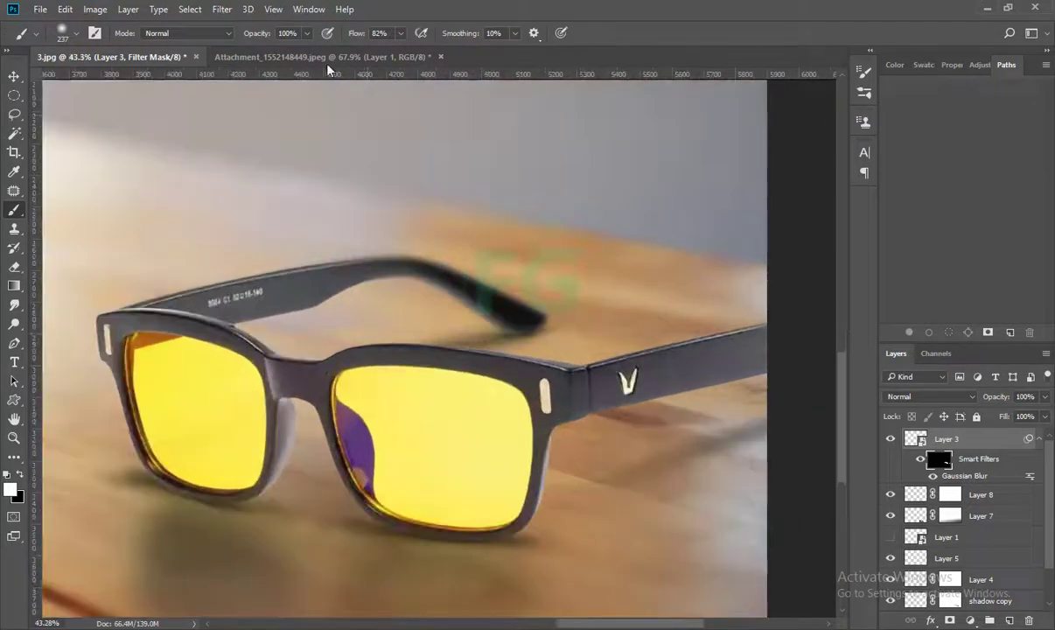
{"action": "type", "text": "219"}
Step: Paint the blur back over the rear arm and hinge, then add a new empty layer
{"action": "scroll", "coordinate": [560, 442], "scroll_direction": "up", "scroll_amount": 3}
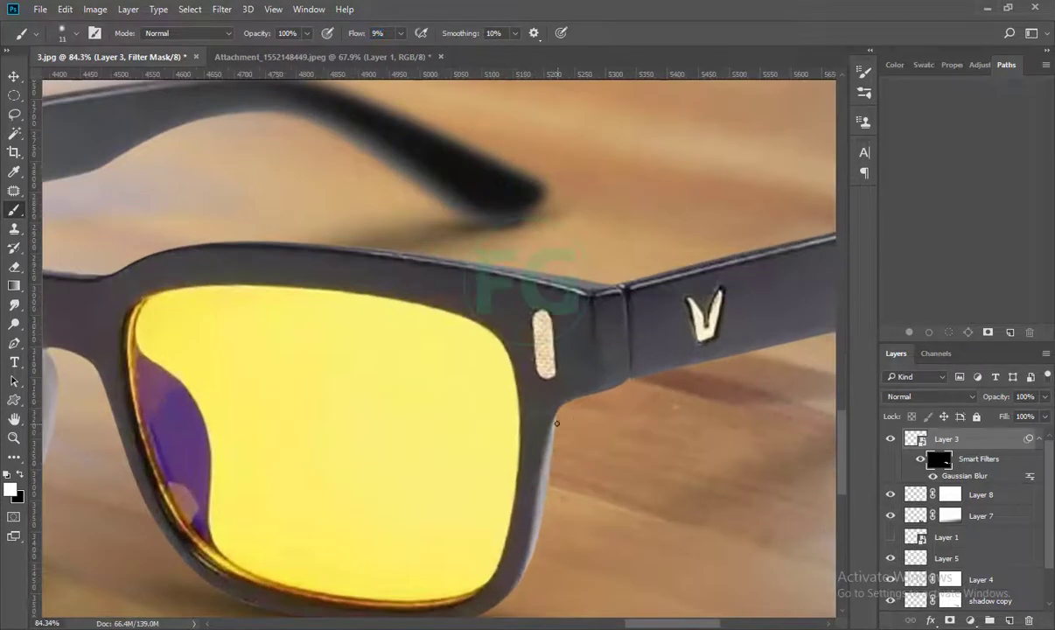
{"action": "scroll", "coordinate": [554, 478], "scroll_direction": "down", "scroll_amount": 2}
{"action": "scroll", "coordinate": [612, 329], "scroll_direction": "right", "scroll_amount": 3}
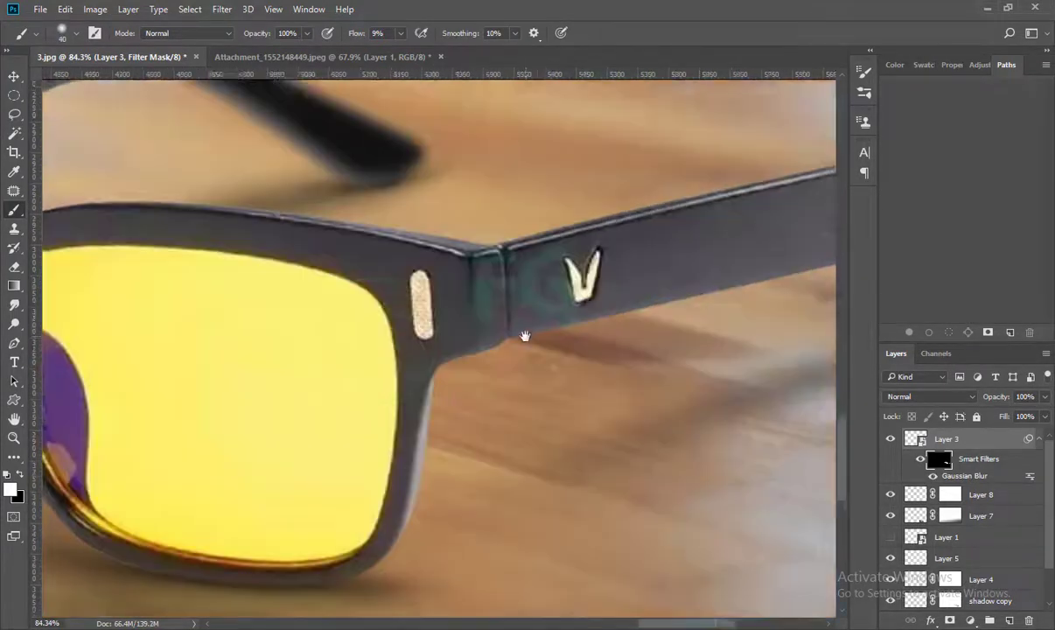
{"action": "scroll", "coordinate": [523, 337], "scroll_direction": "right", "scroll_amount": 3}
{"action": "left_click_drag", "start_coordinate": [577, 216], "coordinate": [662, 278]}
{"action": "scroll", "coordinate": [662, 278], "scroll_direction": "left", "scroll_amount": 3}
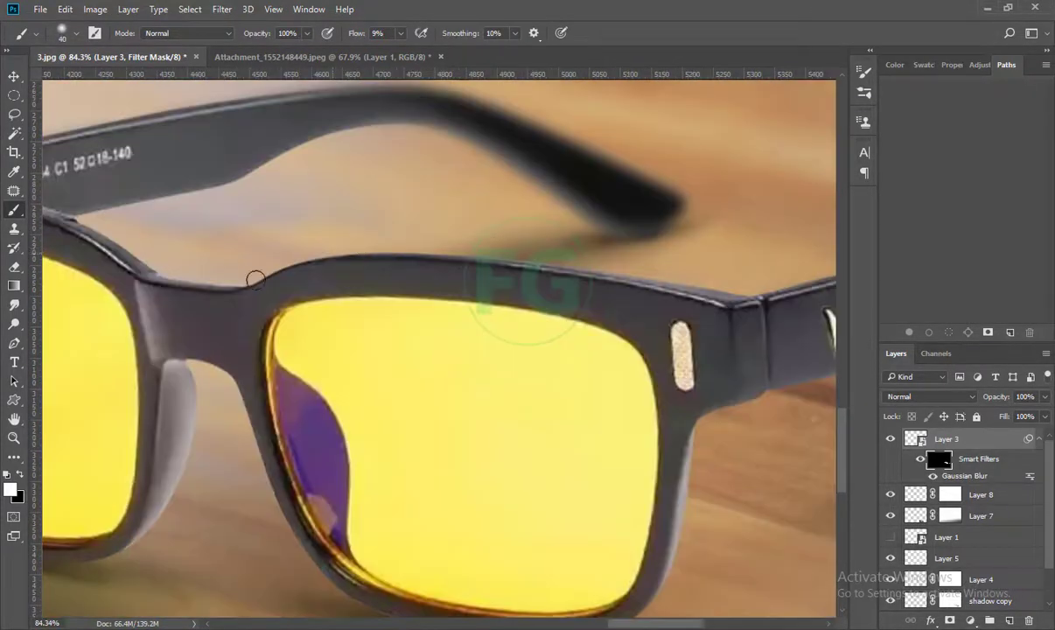
{"action": "scroll", "coordinate": [301, 141], "scroll_direction": "left", "scroll_amount": 4}
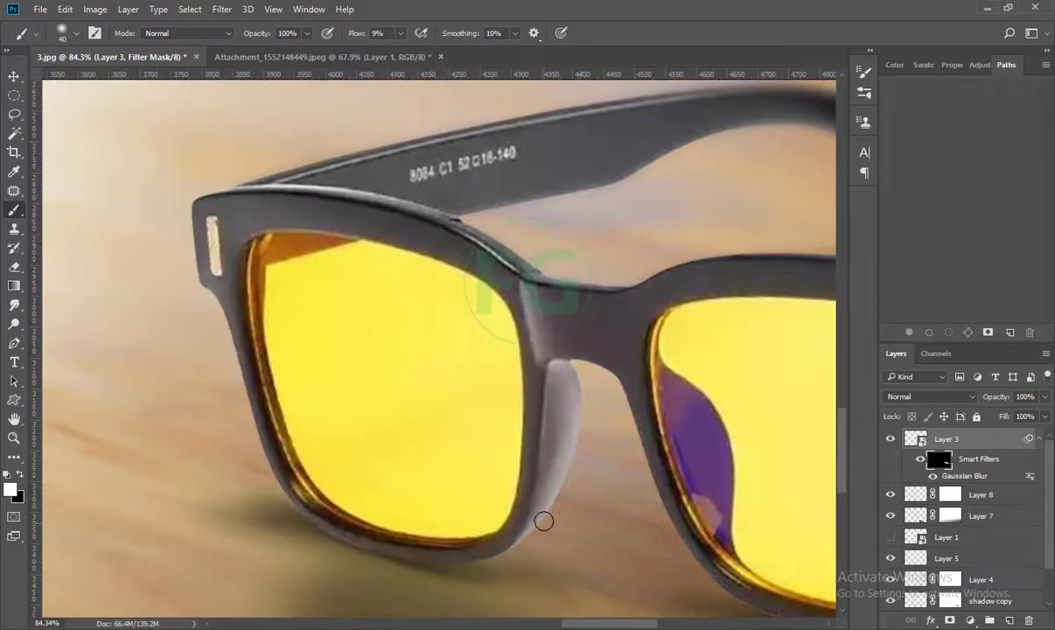
{"action": "key", "text": "ctrl+0"}
{"action": "scroll", "coordinate": [95, 151], "scroll_direction": "up", "scroll_amount": 5}
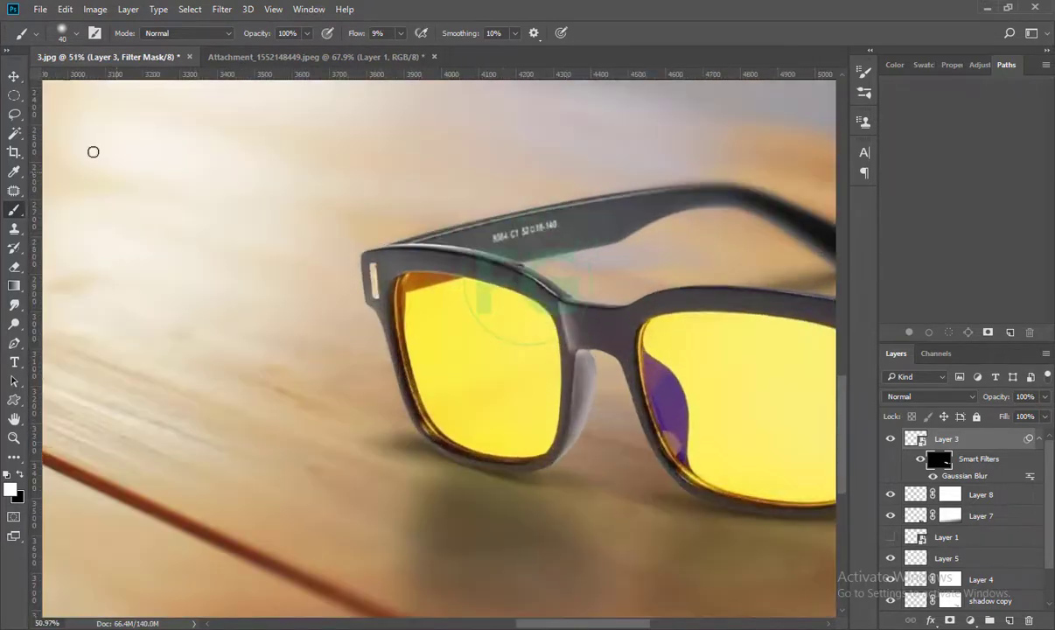
{"action": "key", "text": "v"}
{"action": "key", "text": "ctrl+shift+alt+n"}
Step: Clip the new layer to the glasses and frame the bridge and right lens
{"action": "key", "text": "b"}
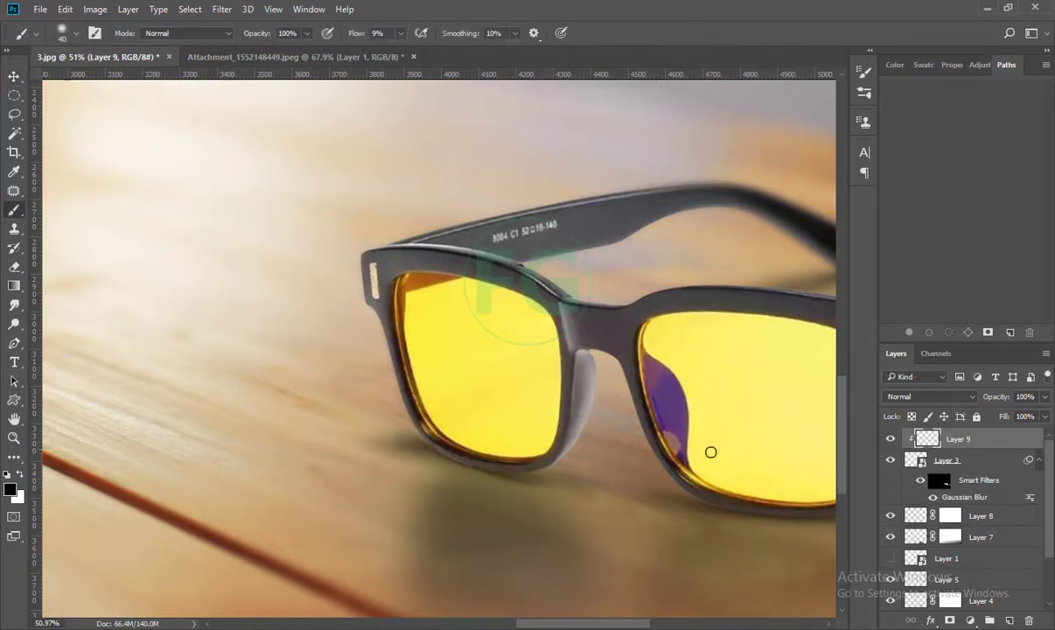
{"action": "scroll", "coordinate": [603, 451], "scroll_direction": "up", "scroll_amount": 2}
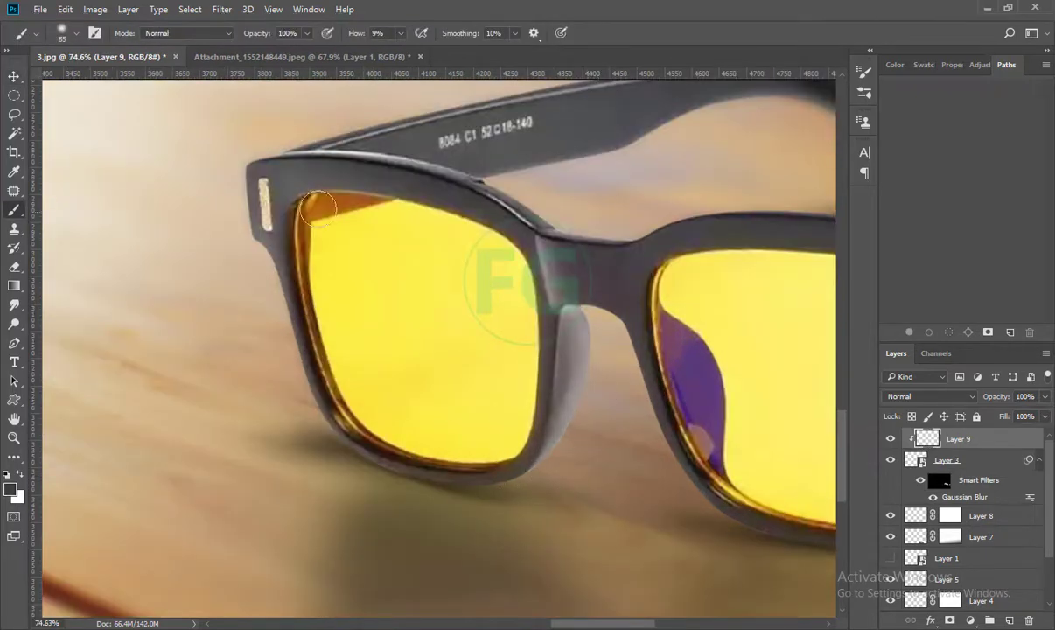
{"action": "left_click_drag", "start_coordinate": [578, 428], "coordinate": [437, 394]}
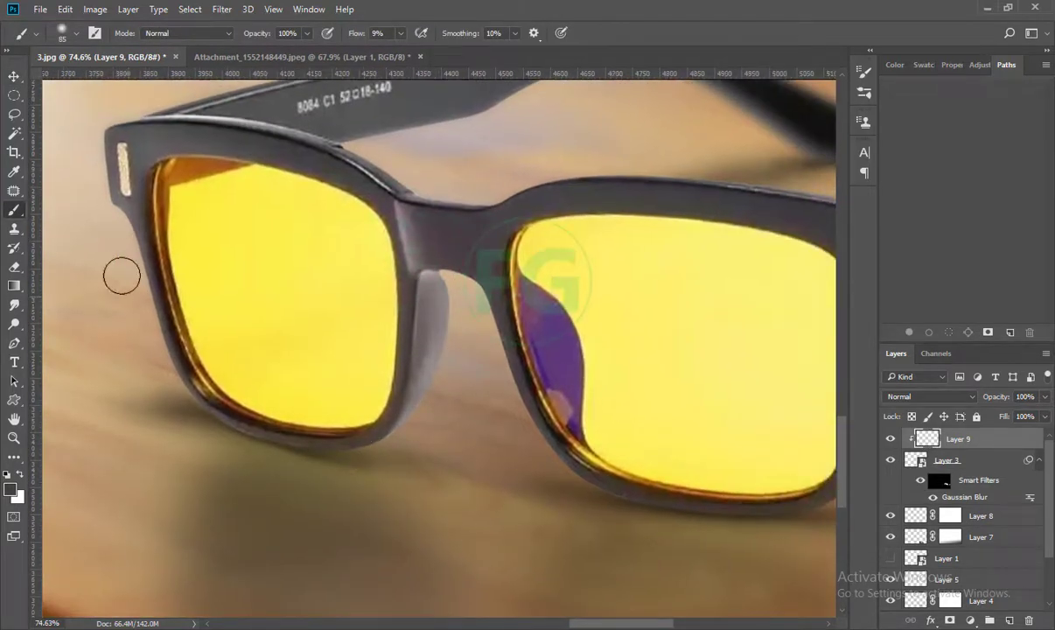
{"action": "scroll", "coordinate": [548, 117], "scroll_direction": "down", "scroll_amount": 2}
{"action": "scroll", "coordinate": [601, 187], "scroll_direction": "down", "scroll_amount": 2}
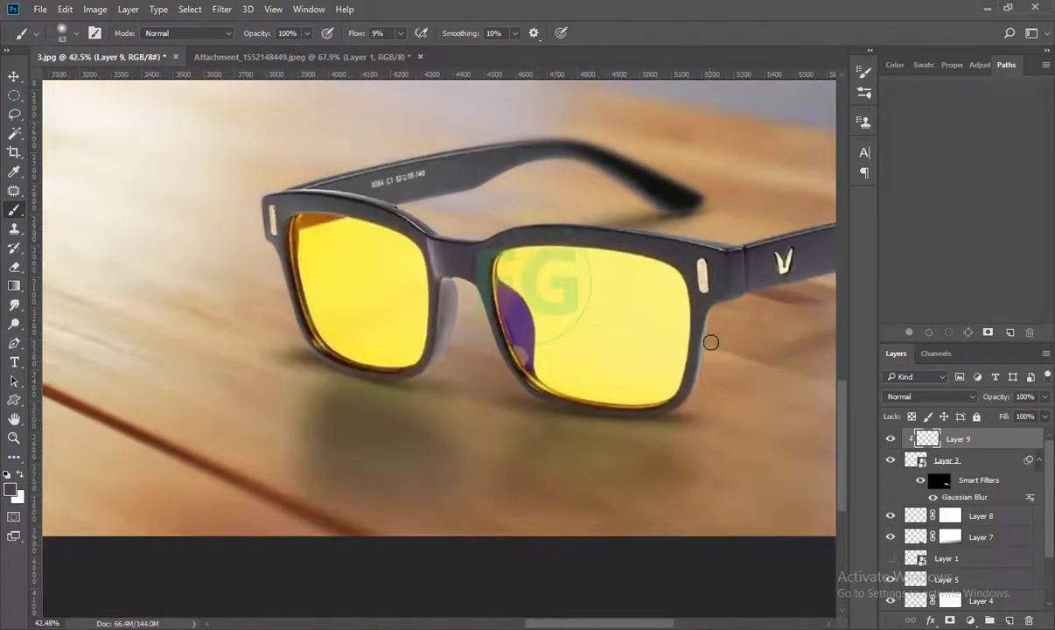
{"action": "scroll", "coordinate": [727, 359], "scroll_direction": "down", "scroll_amount": 1}
{"action": "scroll", "coordinate": [749, 384], "scroll_direction": "down", "scroll_amount": 2}
{"action": "scroll", "coordinate": [717, 474], "scroll_direction": "up", "scroll_amount": 1}
{"action": "scroll", "coordinate": [765, 513], "scroll_direction": "up", "scroll_amount": 1}
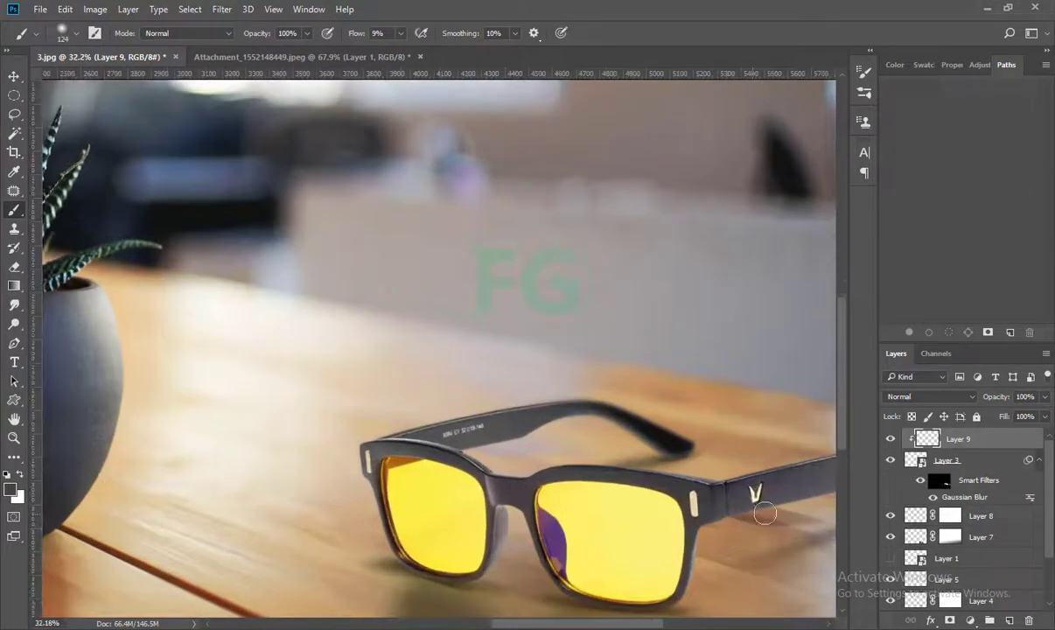
{"action": "scroll", "coordinate": [503, 512], "scroll_direction": "up", "scroll_amount": 5}
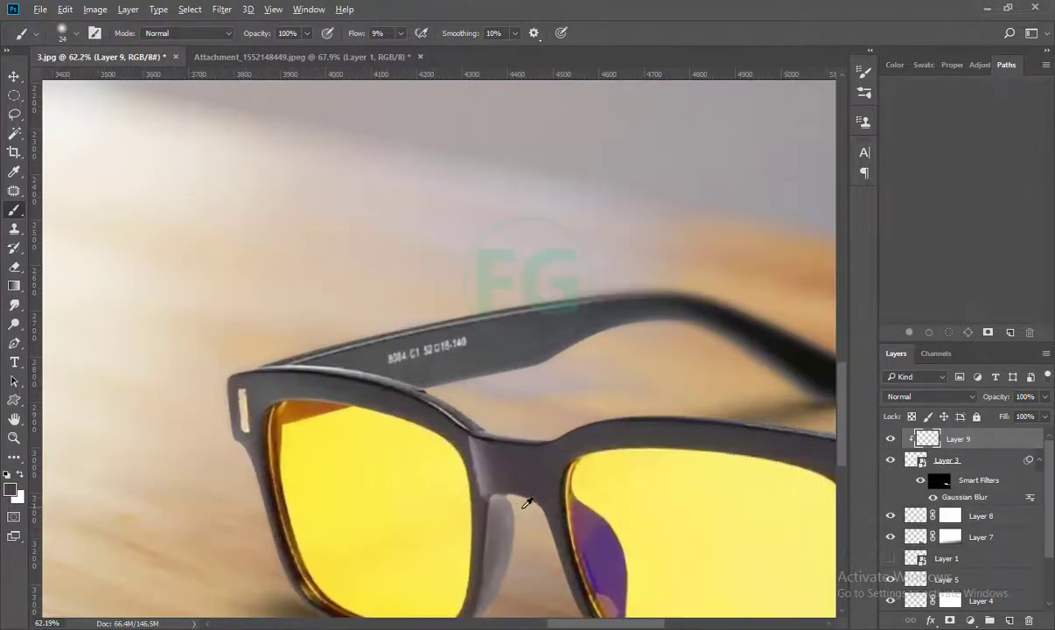
{"action": "scroll", "coordinate": [520, 512], "scroll_direction": "down", "scroll_amount": 2}
{"action": "scroll", "coordinate": [347, 418], "scroll_direction": "up", "scroll_amount": 3}
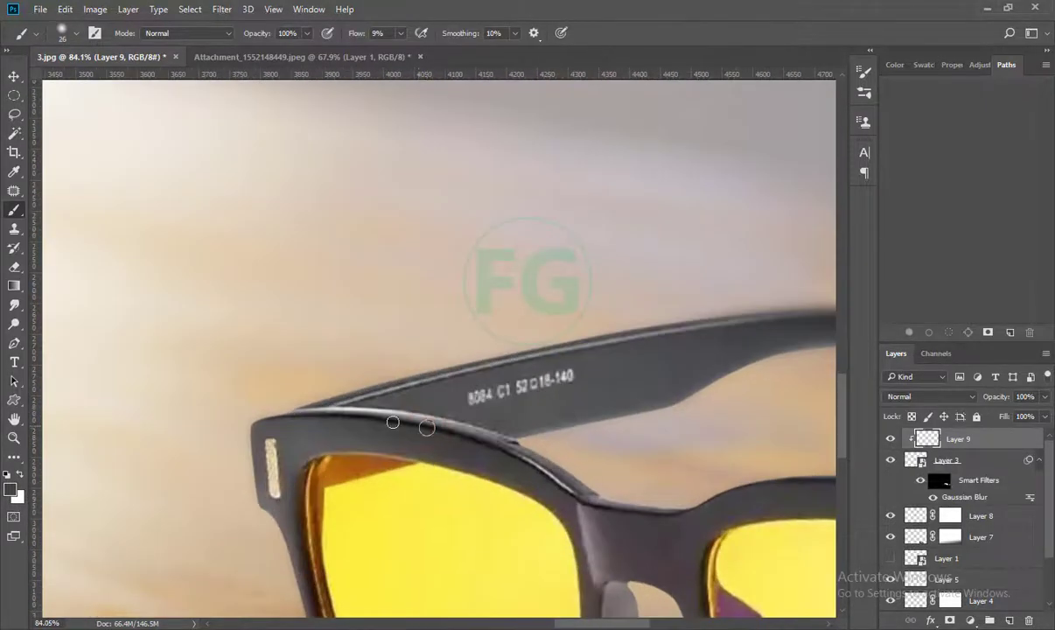
Step: Paint warm table tones along the frame edges with a size-45 brush
{"action": "key", "text": "bracketright"}
{"action": "key", "text": "bracketright"}
{"action": "key", "text": "bracketright"}
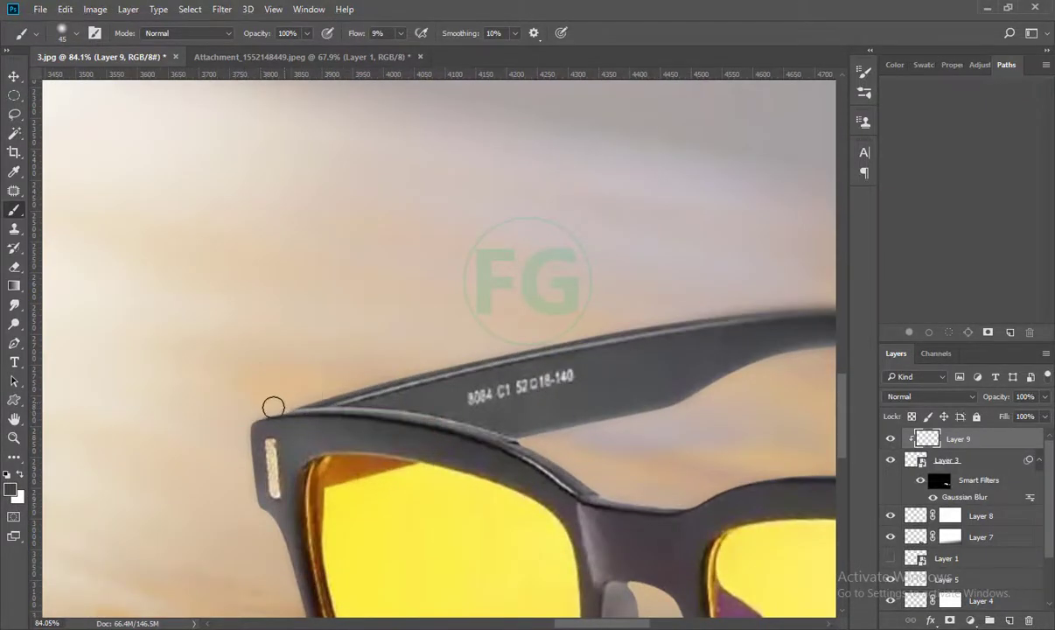
{"action": "scroll", "coordinate": [521, 464], "scroll_direction": "down", "scroll_amount": 2}
{"action": "scroll", "coordinate": [521, 463], "scroll_direction": "down", "scroll_amount": 2}
{"action": "scroll", "coordinate": [521, 464], "scroll_direction": "down", "scroll_amount": 2}
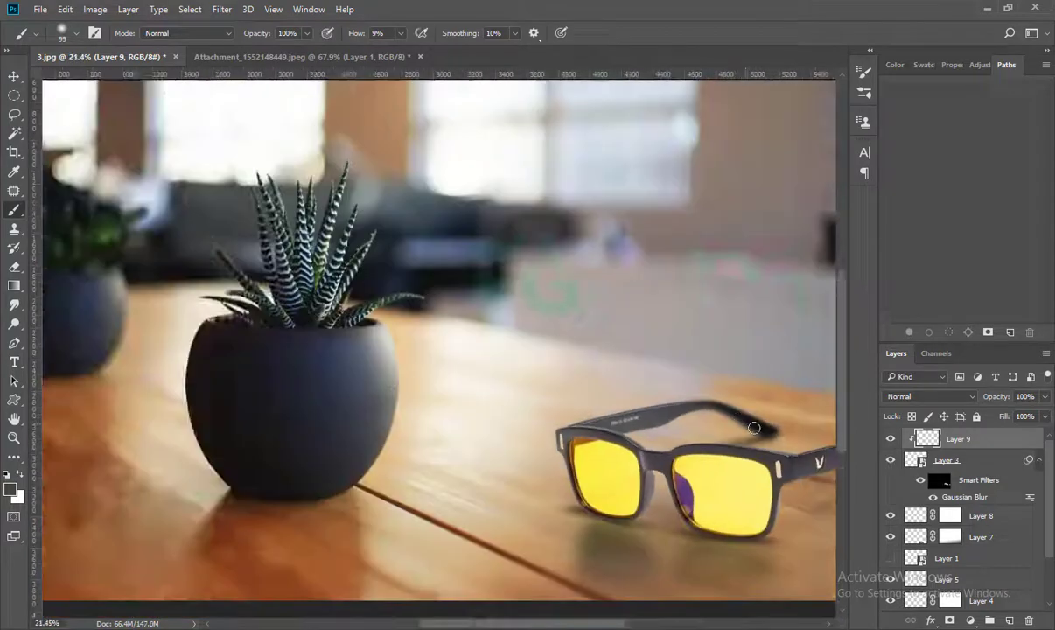
{"action": "scroll", "coordinate": [544, 435], "scroll_direction": "up", "scroll_amount": 4}
{"action": "scroll", "coordinate": [589, 431], "scroll_direction": "down", "scroll_amount": 3}
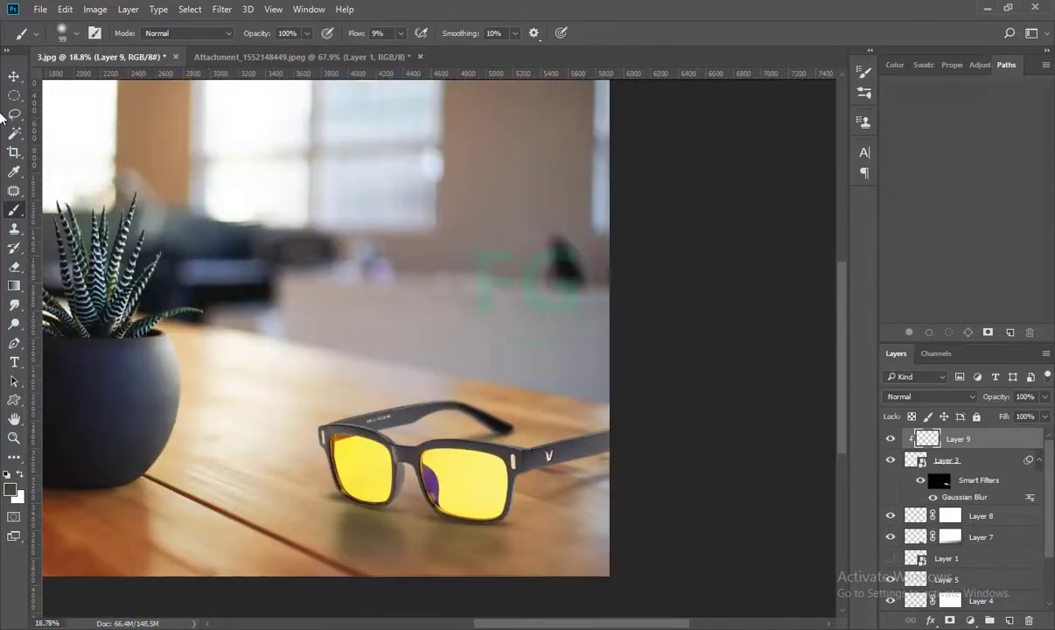
{"action": "key", "text": "v"}
{"action": "scroll", "coordinate": [313, 499], "scroll_direction": "up", "scroll_amount": 2}
Step: Lower Layer 8's fill to about 62% to soften its contact shadow
{"action": "left_click", "coordinate": [981, 515]}
{"action": "left_click_drag", "start_coordinate": [1004, 416], "coordinate": [1024, 412]}
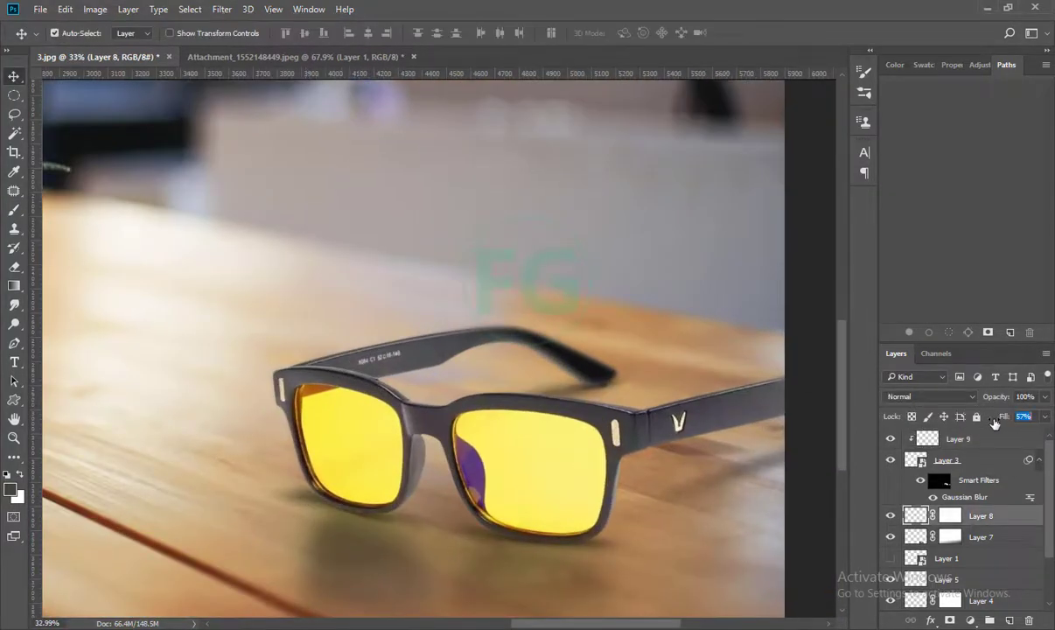
{"action": "scroll", "coordinate": [612, 473], "scroll_direction": "down", "scroll_amount": 2}
{"action": "scroll", "coordinate": [702, 483], "scroll_direction": "down", "scroll_amount": 1}
{"action": "scroll", "coordinate": [702, 483], "scroll_direction": "up", "scroll_amount": 1}
{"action": "scroll", "coordinate": [895, 560], "scroll_direction": "down", "scroll_amount": 2}
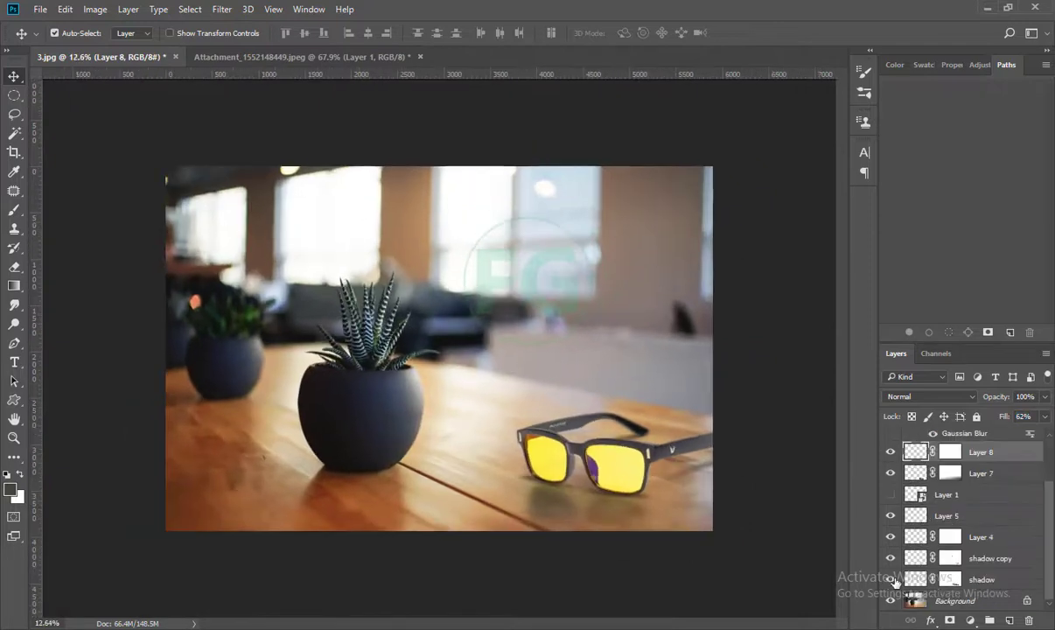
Step: Hide shadow layers to compare, then select the shadow and shadow copy layers
{"action": "mouse_move", "coordinate": [891, 560]}
{"action": "left_mouse_down"}
{"action": "mouse_move", "coordinate": [891, 521]}
{"action": "mouse_move", "coordinate": [891, 580]}
{"action": "left_mouse_up"}
{"action": "left_click", "coordinate": [971, 580]}
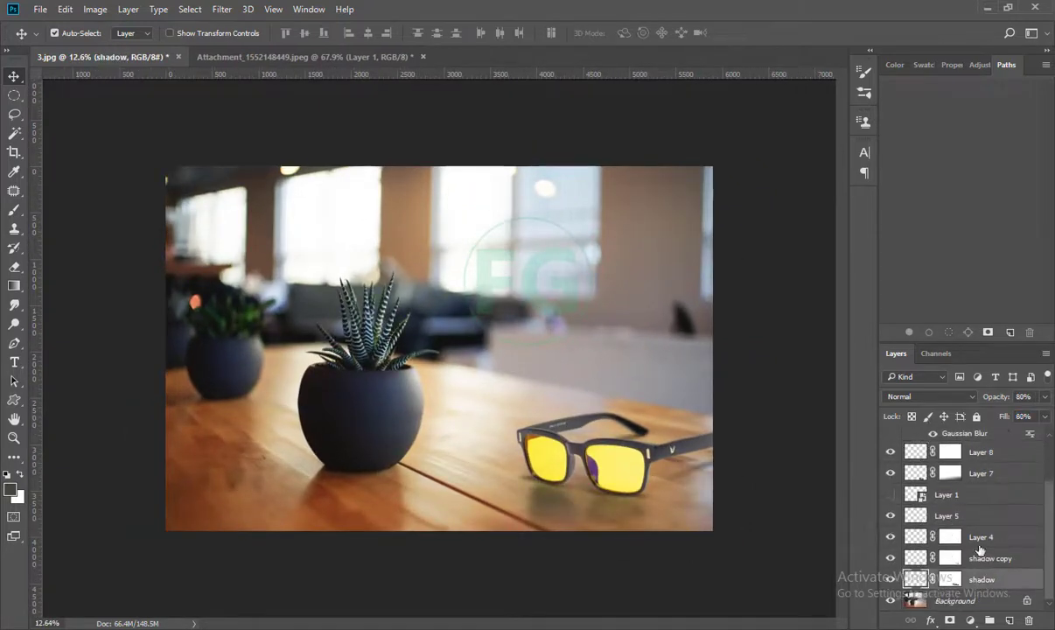
{"action": "left_click", "coordinate": [941, 560]}
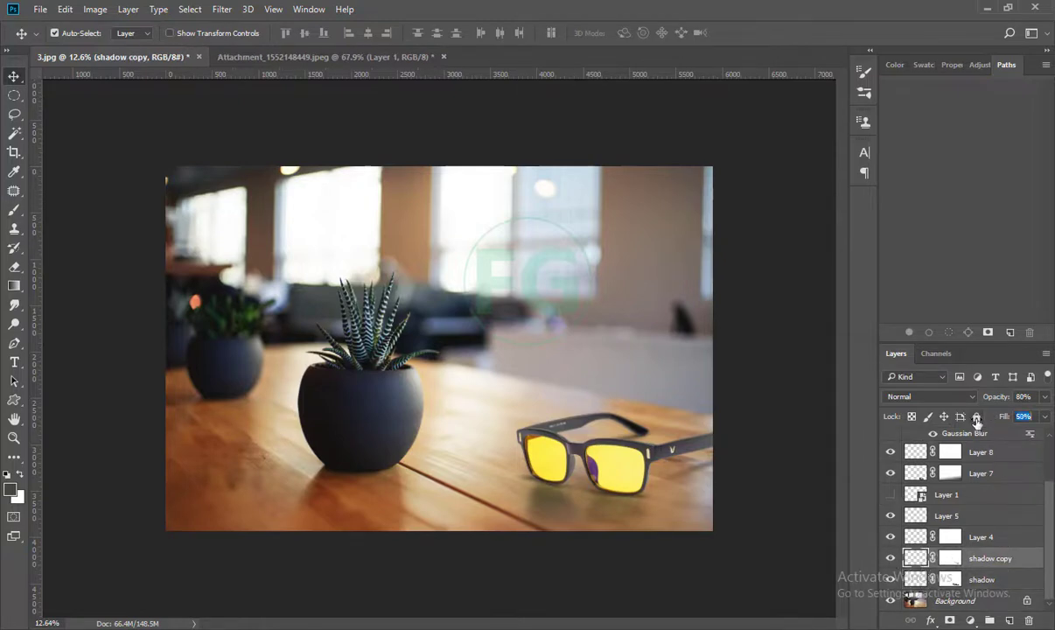